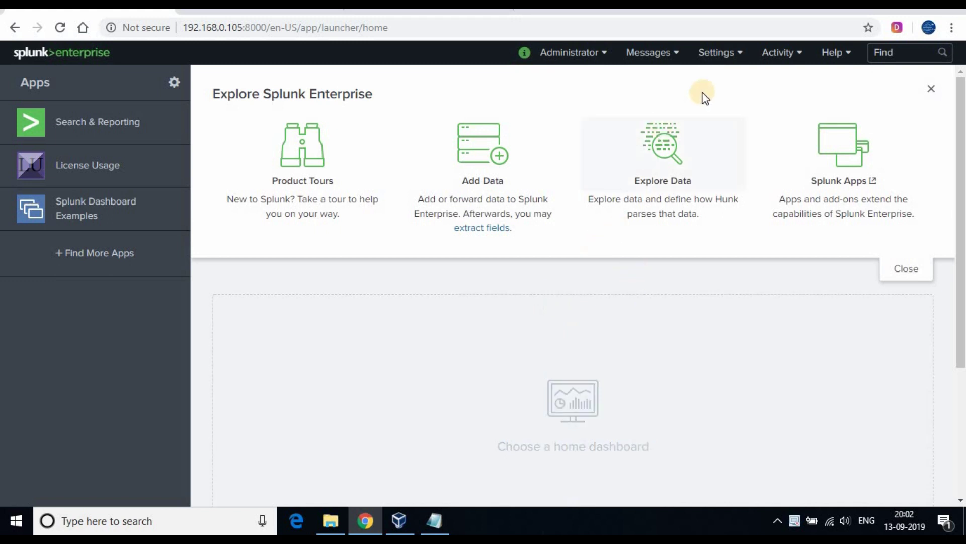
Step: Go to Settings > Server settings in Splunk
left_click(737, 58)
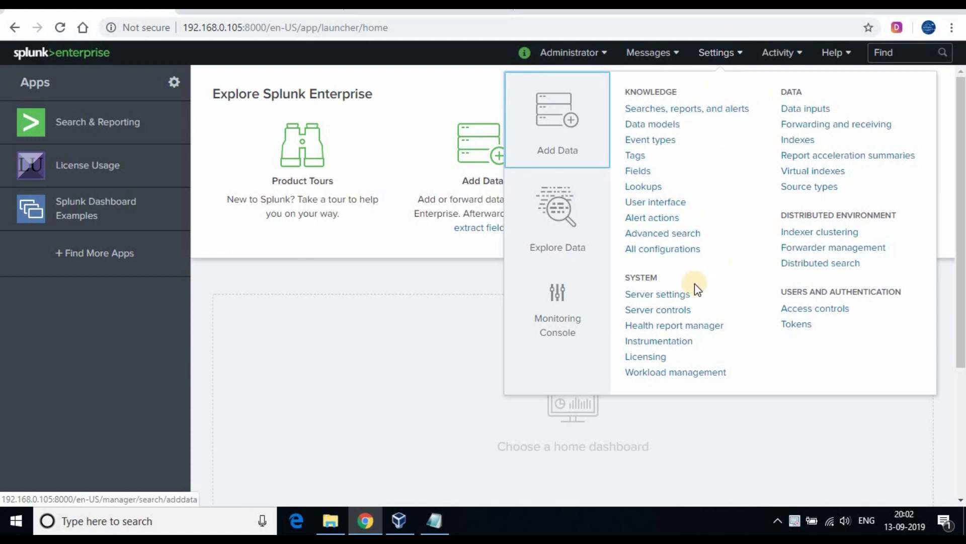
left_click(669, 296)
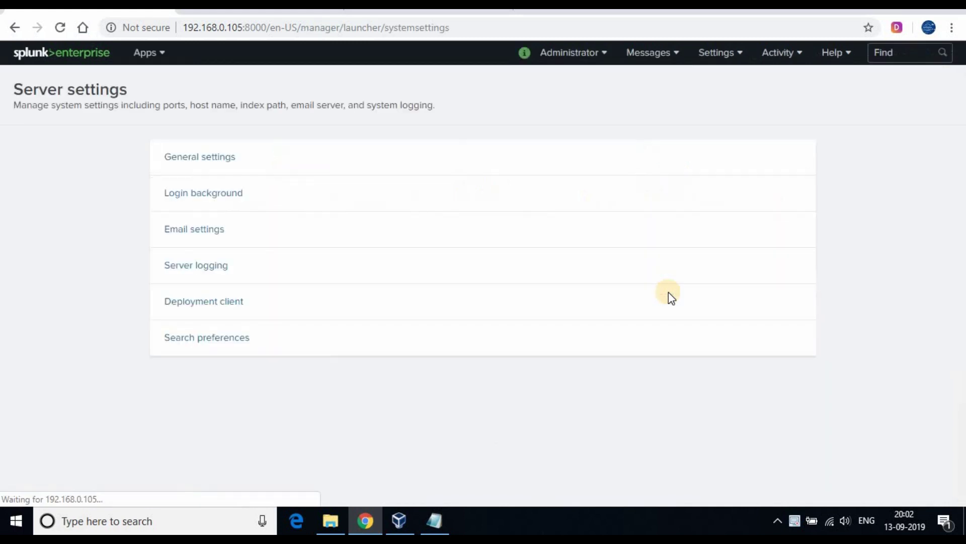
Step: Open Email settings and look over the empty Mail host, security and PDF report options
left_click(204, 230)
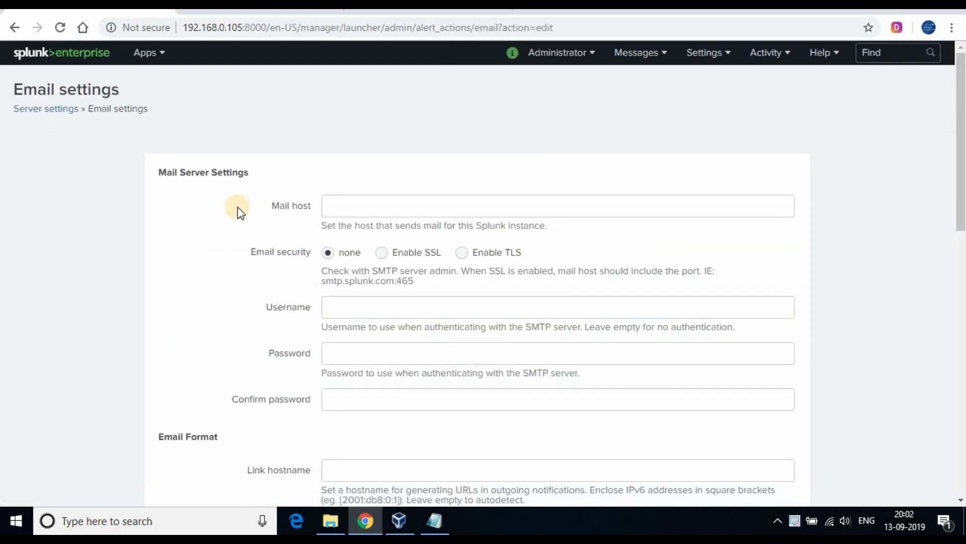
left_click(309, 212)
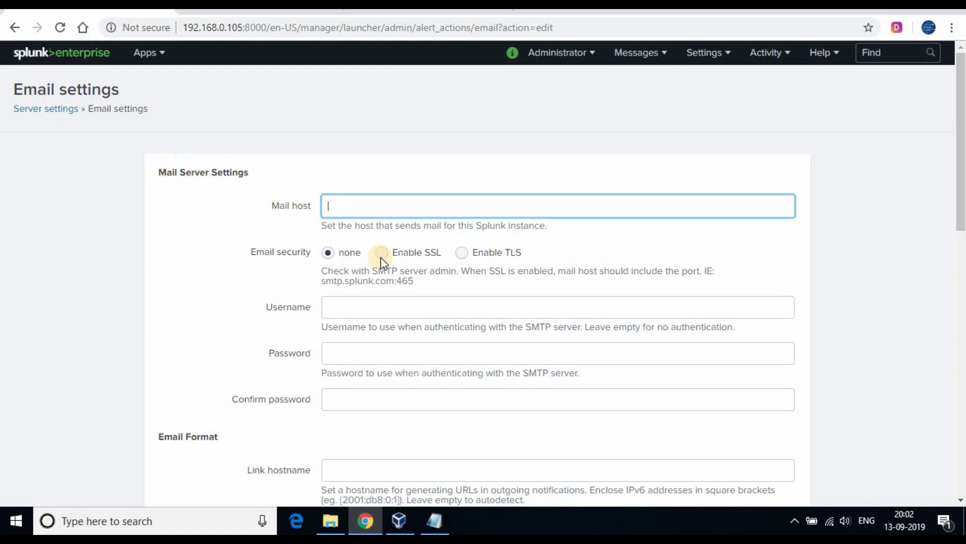
scroll(409, 298, "down", 4)
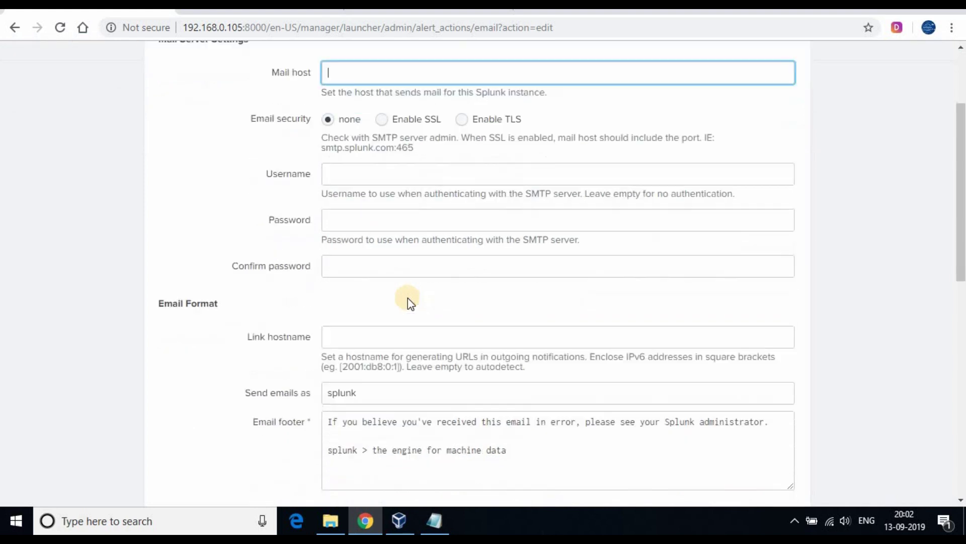
scroll(404, 280, "down", 5)
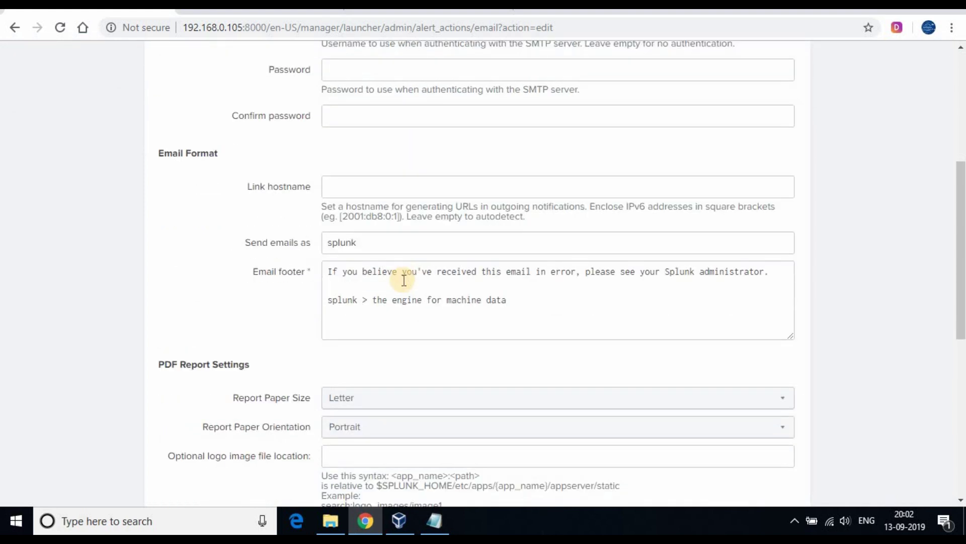
scroll(403, 279, "down", 4)
scroll(403, 280, "up", 12)
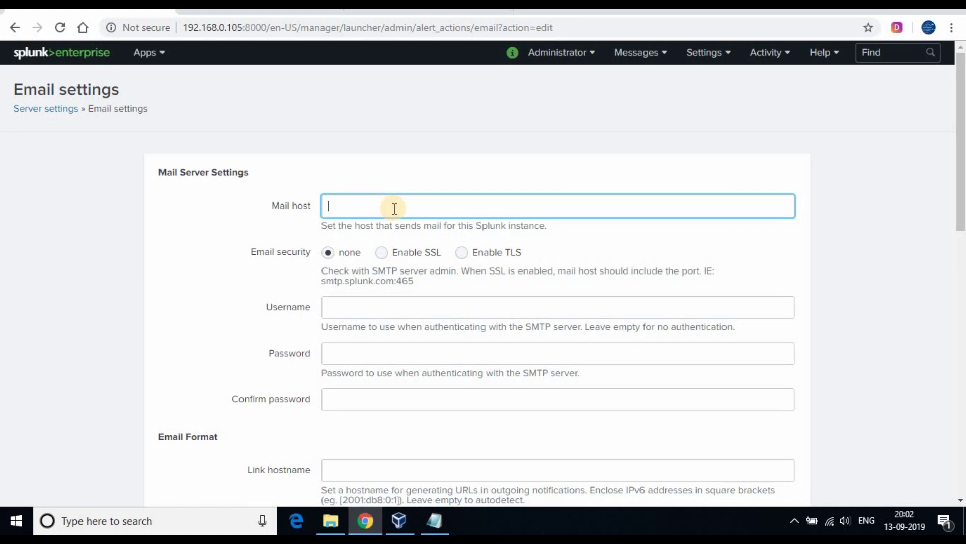
Step: Set the mail host to smtp.gmail.com:587 with TLS email security
left_click(480, 205)
type("smtp.gmail.com:587")
left_click(453, 184)
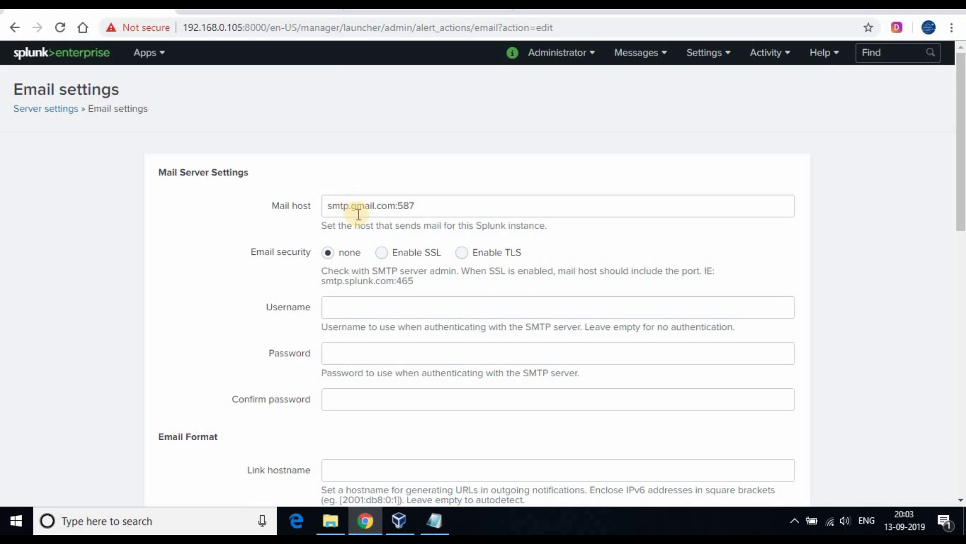
left_click(384, 209)
left_click(434, 218)
triple_click(462, 207)
left_click(517, 179)
left_click(460, 254)
Step: Enter the Gmail account's username, password and password confirmation
left_click(435, 311)
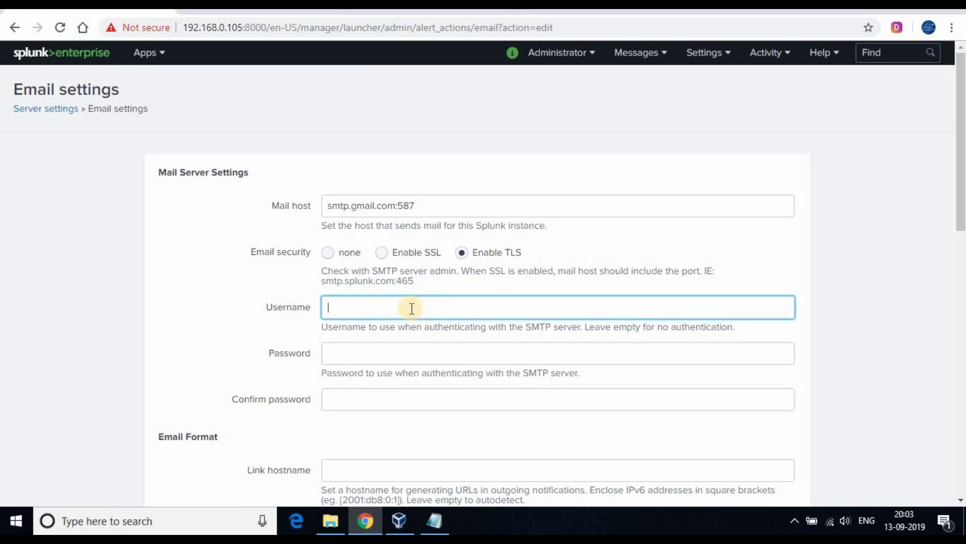
type("test@gmail.com")
left_click(398, 350)
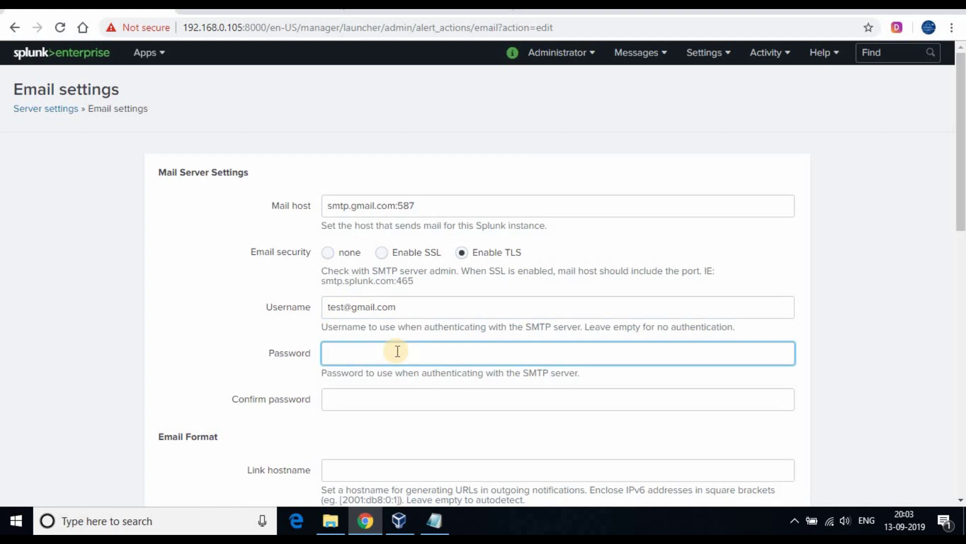
type("••••••••")
left_click(381, 390)
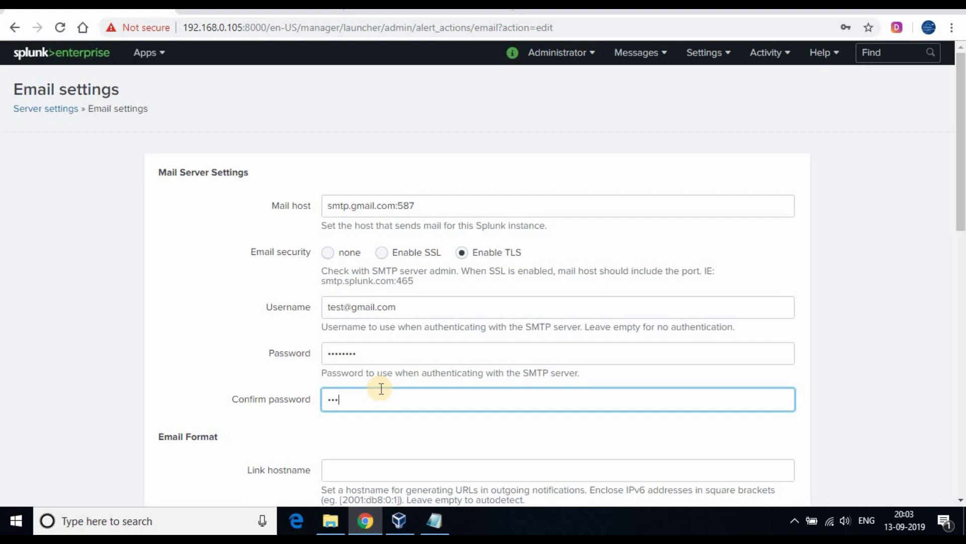
left_click(225, 338)
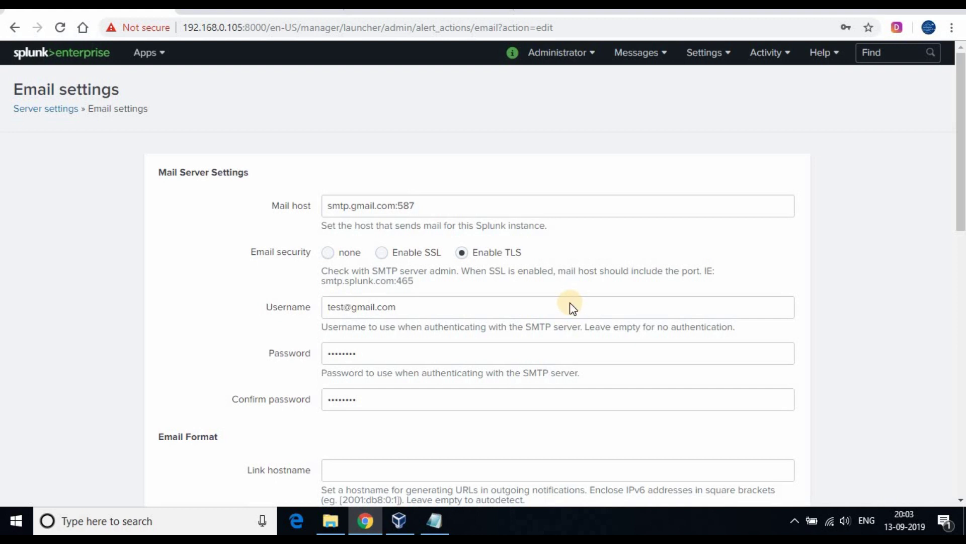
Step: Save the email server settings
scroll(572, 305, "down", 3)
scroll(535, 325, "down", 1)
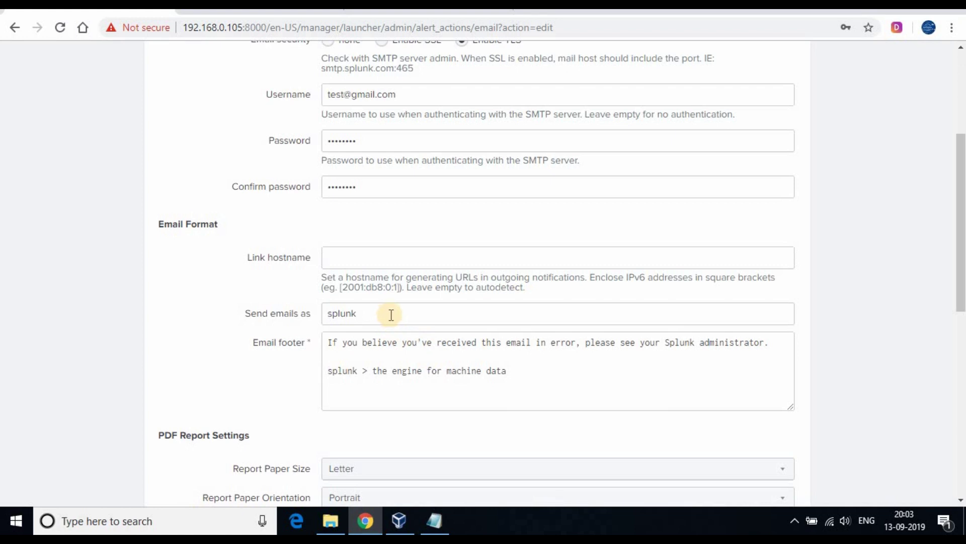
scroll(391, 315, "down", 1)
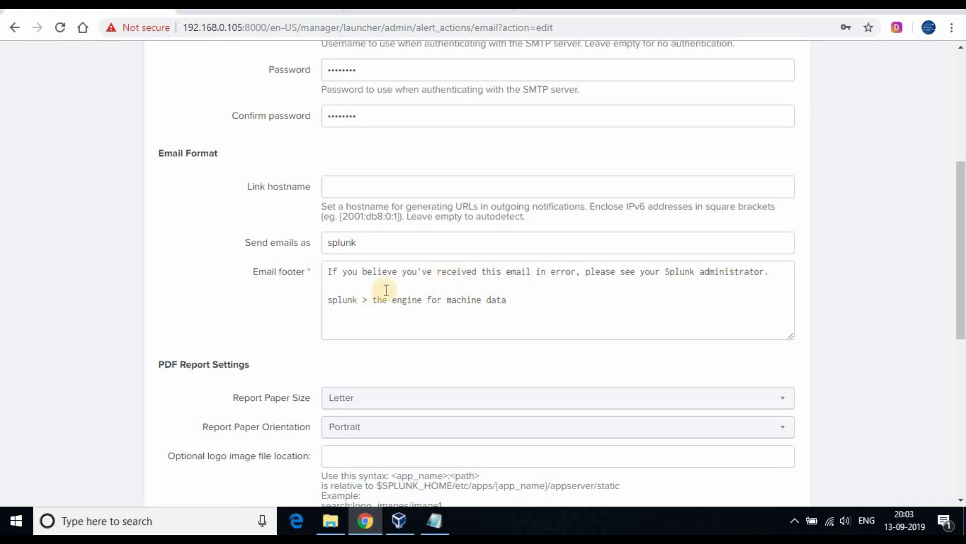
scroll(396, 292, "down", 1)
scroll(405, 290, "down", 2)
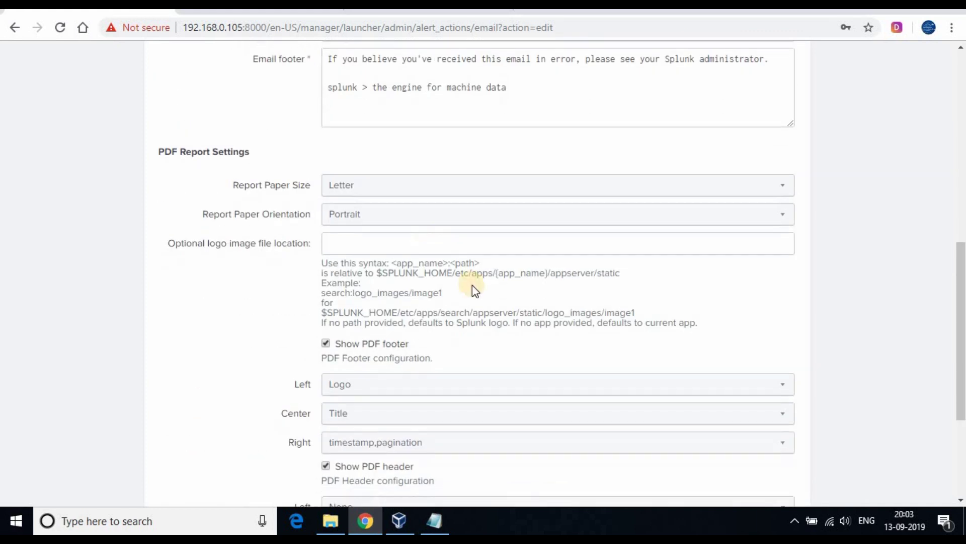
scroll(477, 296, "down", 2)
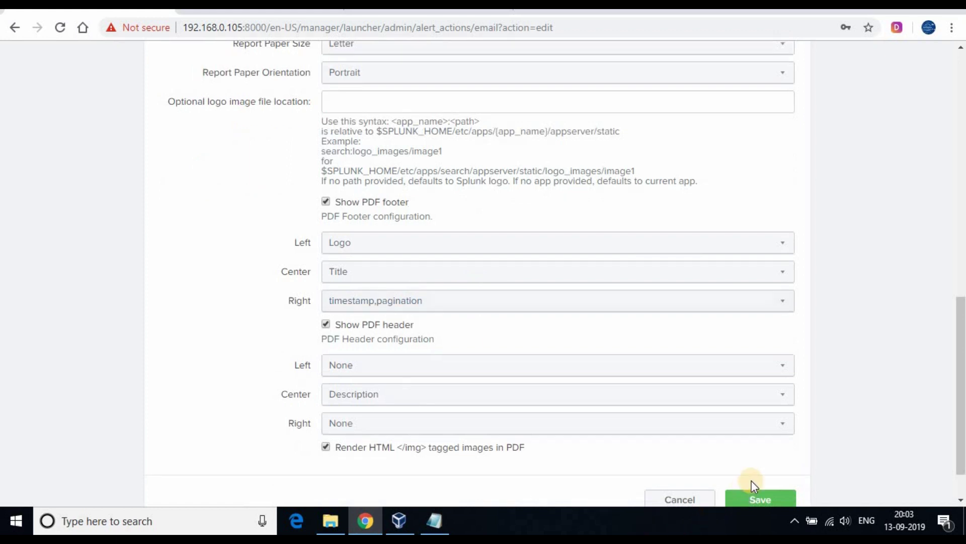
scroll(785, 458, "down", 1)
left_click(779, 457)
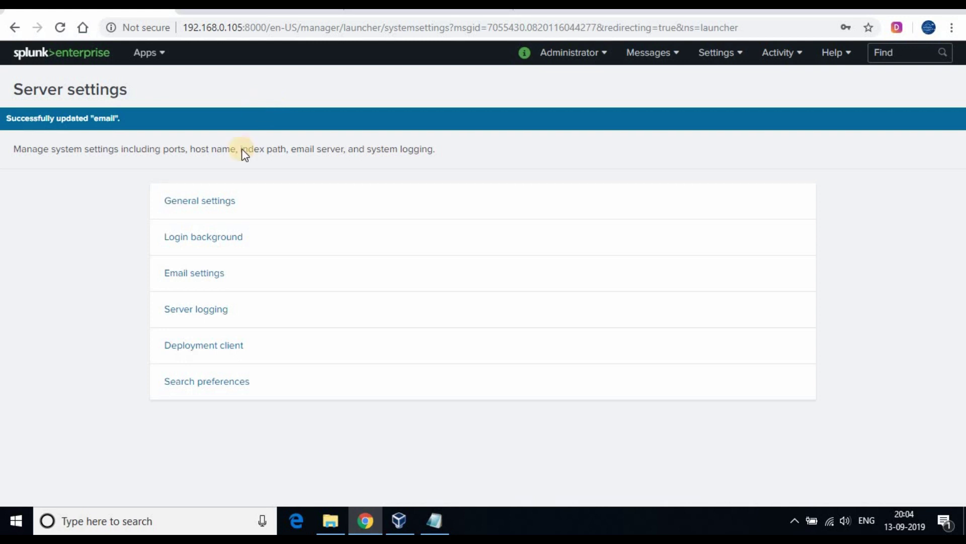
Step: Review the Gmail 'Sign-in attempt was blocked' screenshot, then return to the Splunk home page
left_click(83, 56)
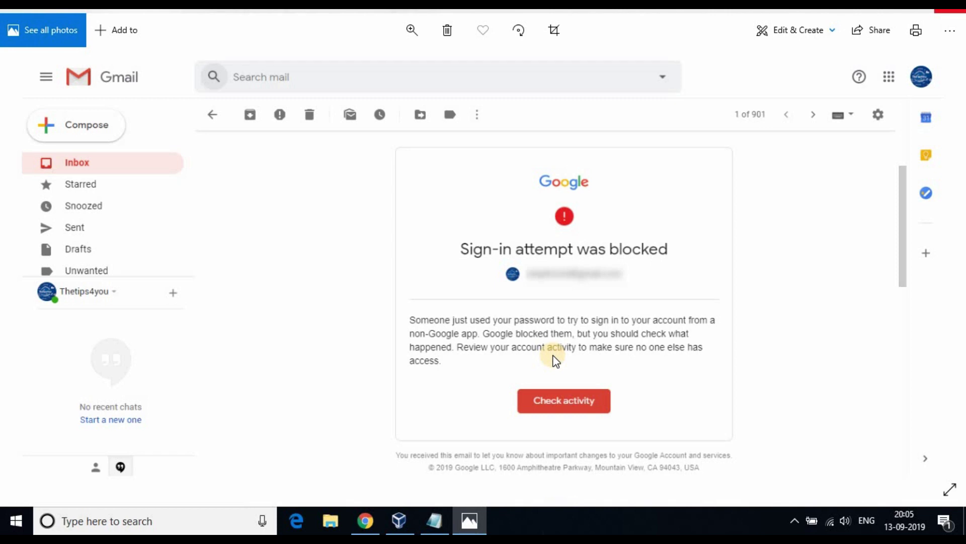
key("alt+Tab")
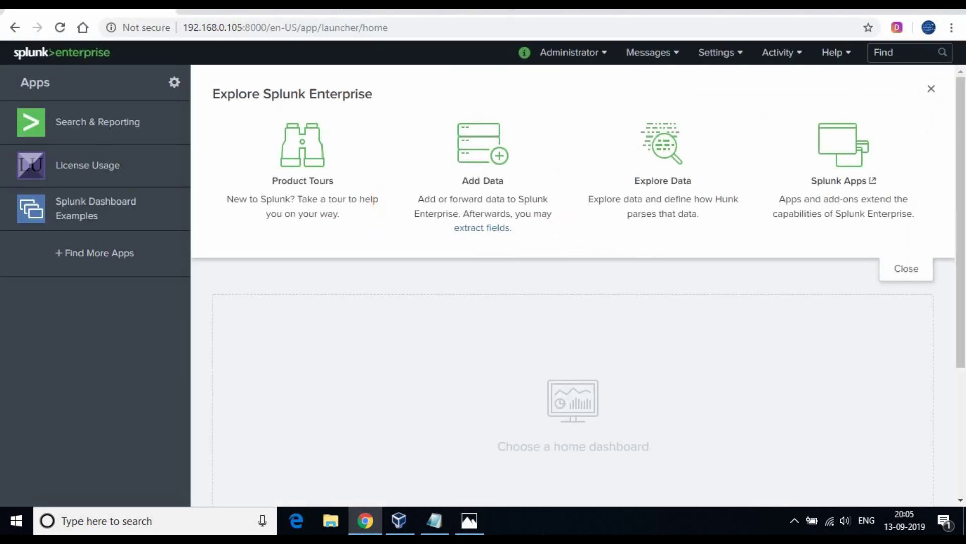
Step: Toggle Allow less secure apps off and back to ON in Google Account
left_click(242, 6)
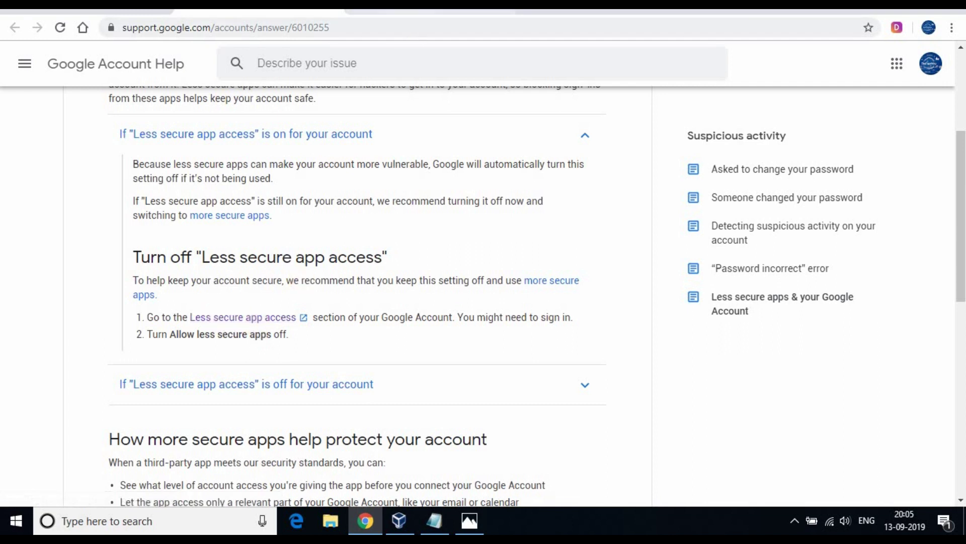
left_click(418, 5)
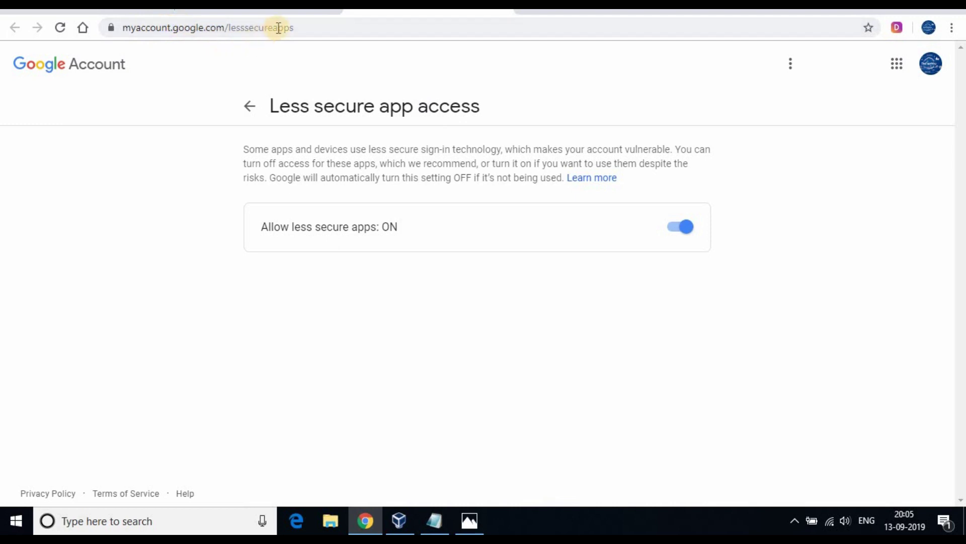
left_click(686, 227)
left_click(683, 229)
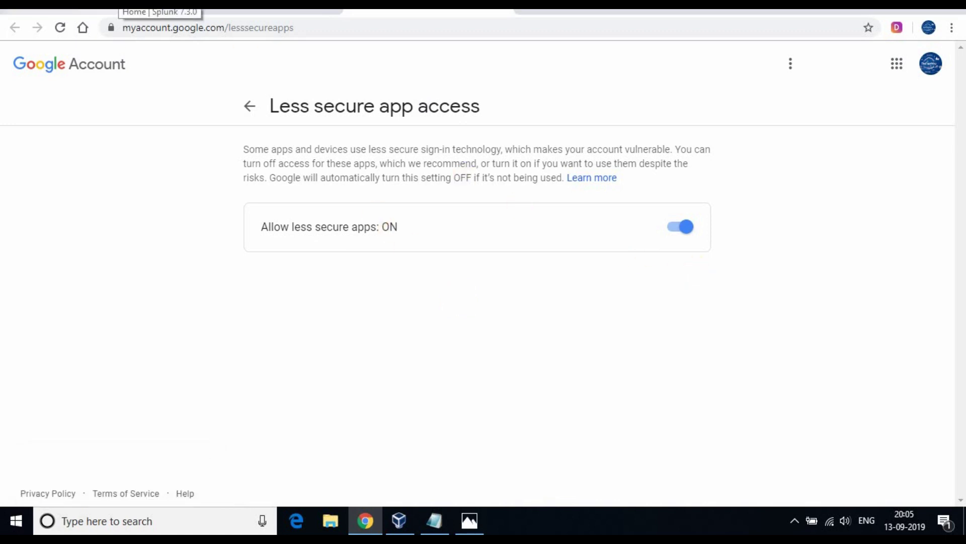
Step: Open the Search & Reporting alerts list and delete the Disk Space Alert
left_click(156, 5)
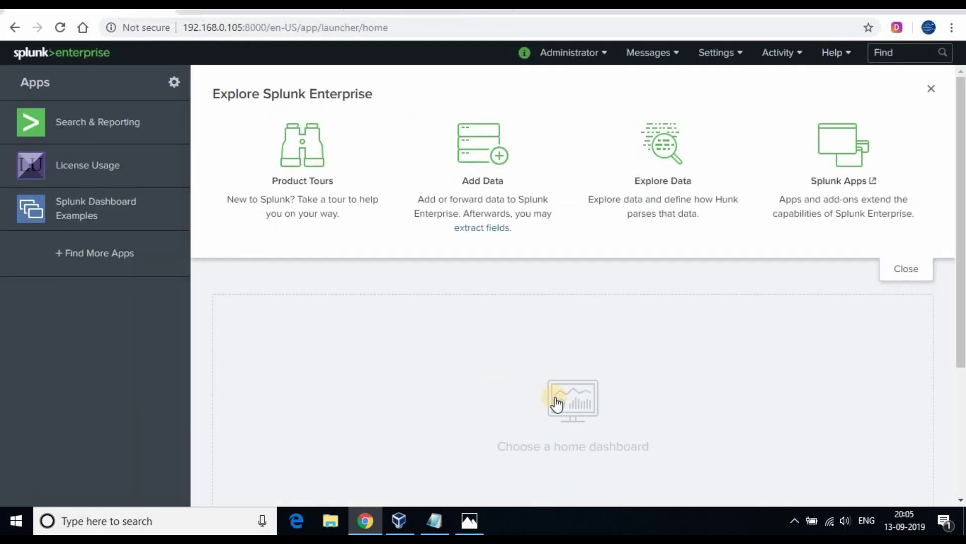
left_click(100, 125)
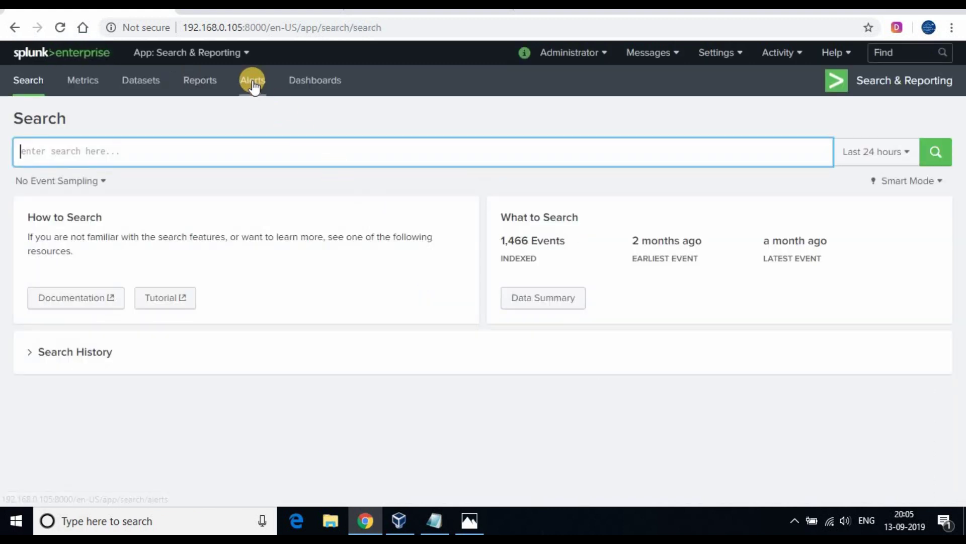
left_click(253, 83)
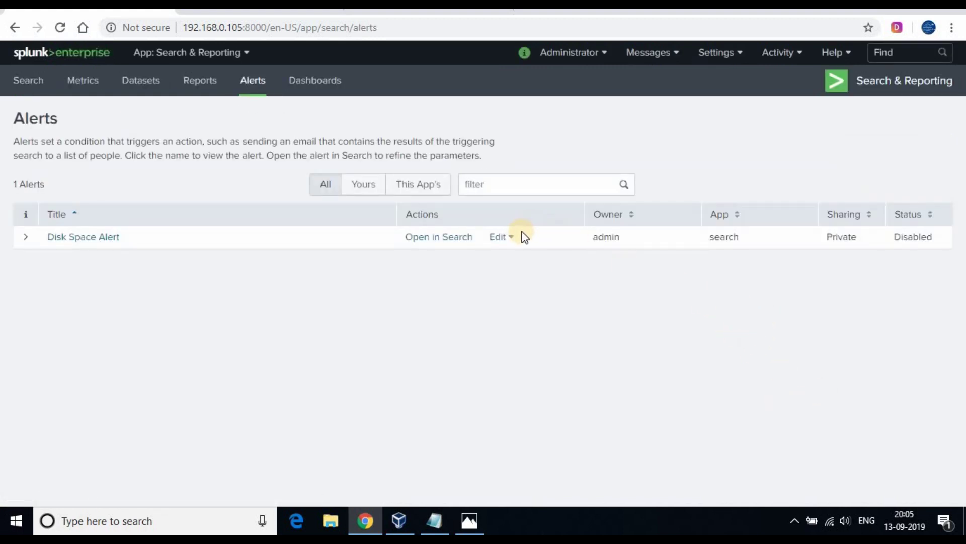
left_click(507, 238)
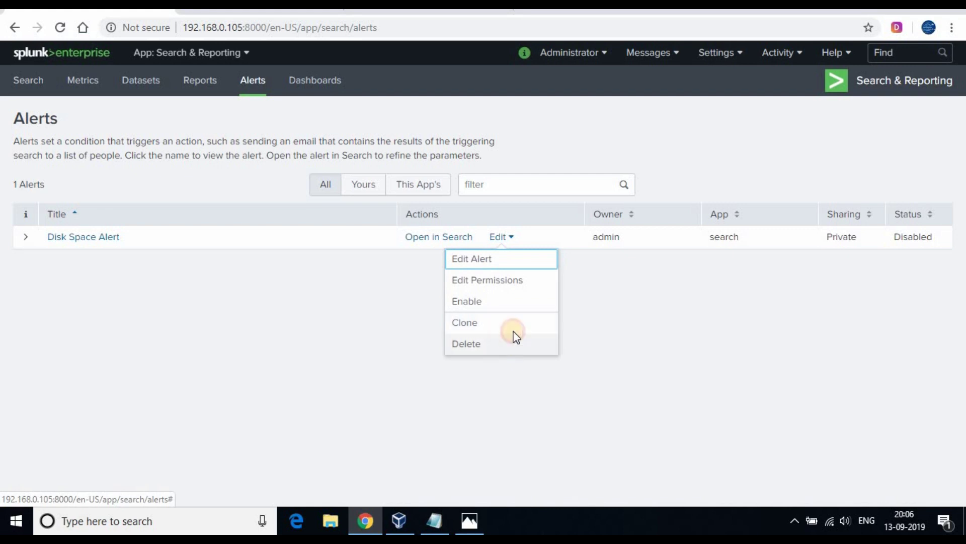
left_click(512, 342)
left_click(637, 186)
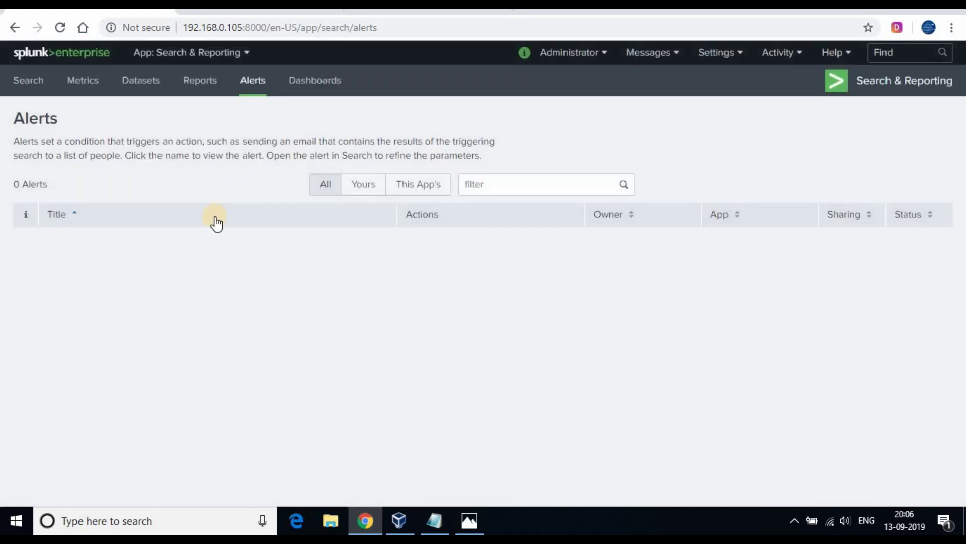
Step: Search index="windows_logs" and filter on Type=Error, returning 10 error events
left_click(31, 91)
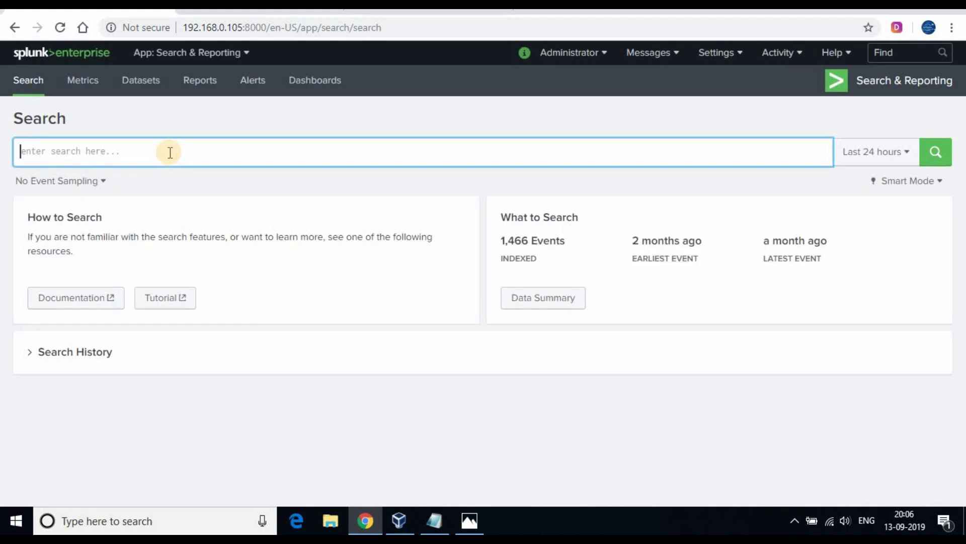
type("inde")
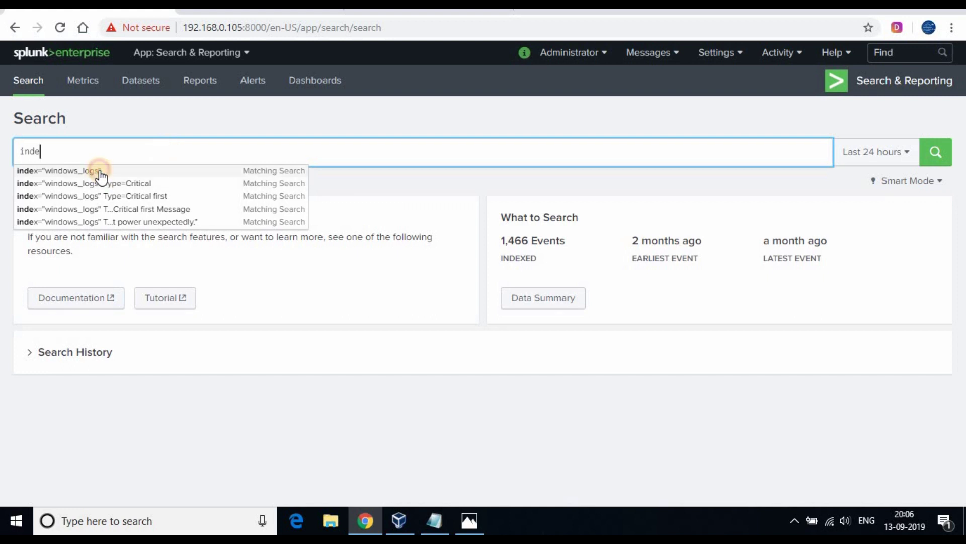
left_click(100, 172)
left_click(948, 160)
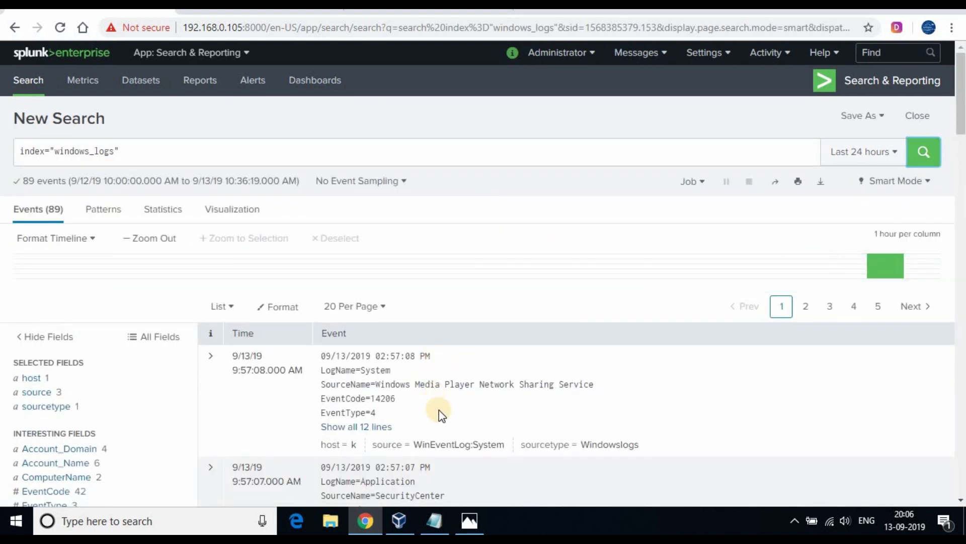
scroll(437, 409, "down", 4)
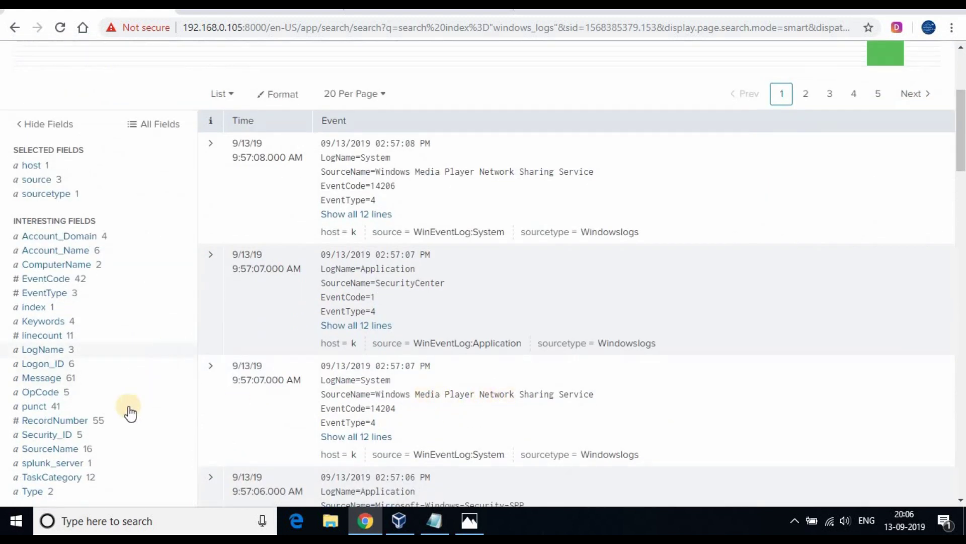
scroll(153, 391, "down", 1)
left_click(35, 416)
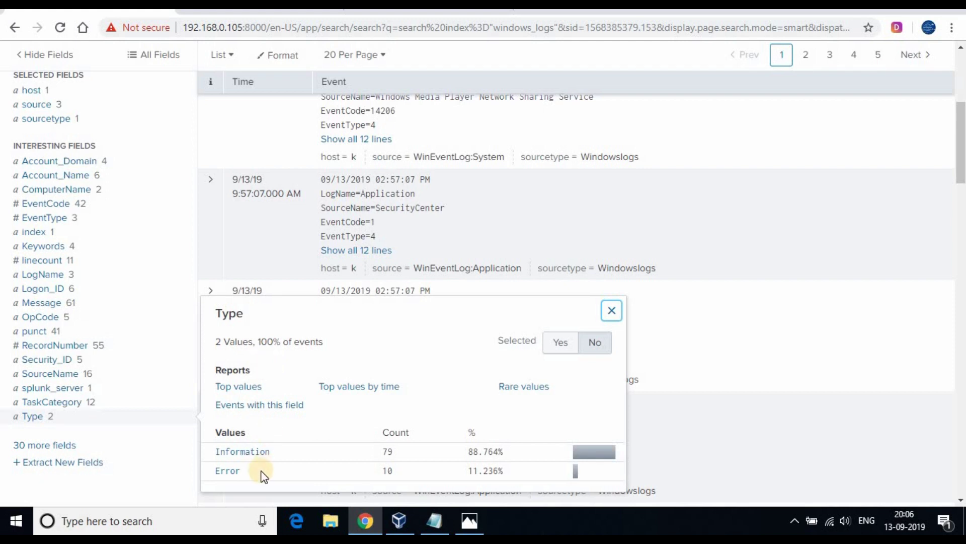
left_click(227, 471)
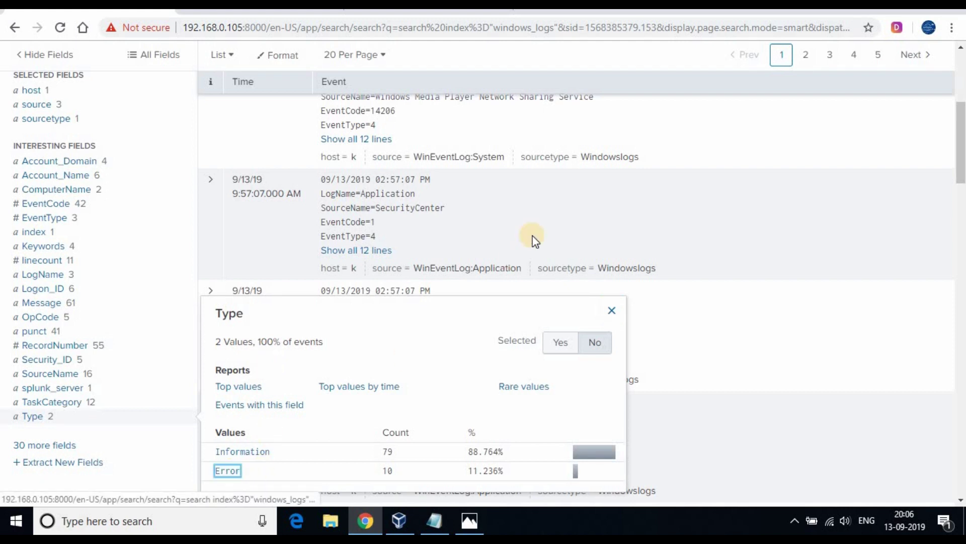
scroll(305, 217, "up", 1)
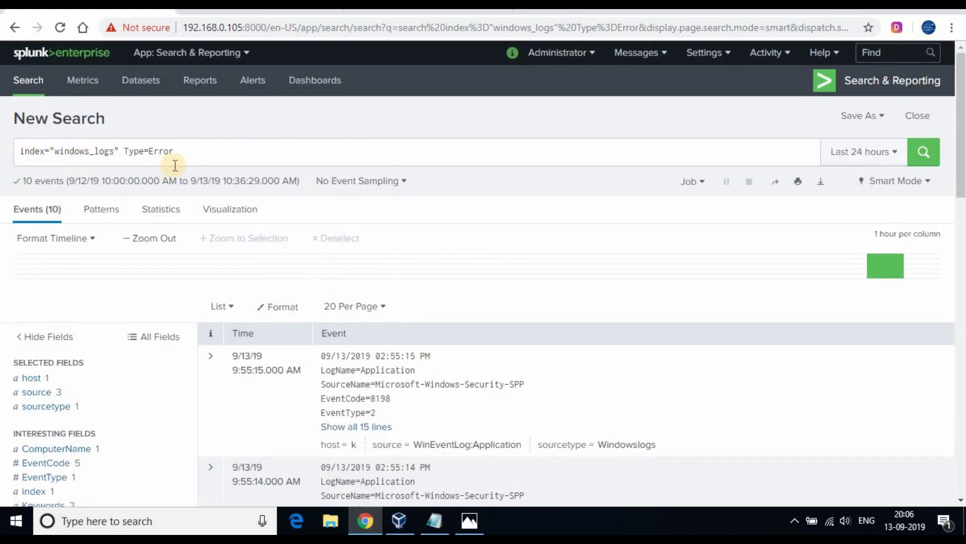
Step: Open the Save As dropdown for the Type=Error search
scroll(478, 456, "down", 4)
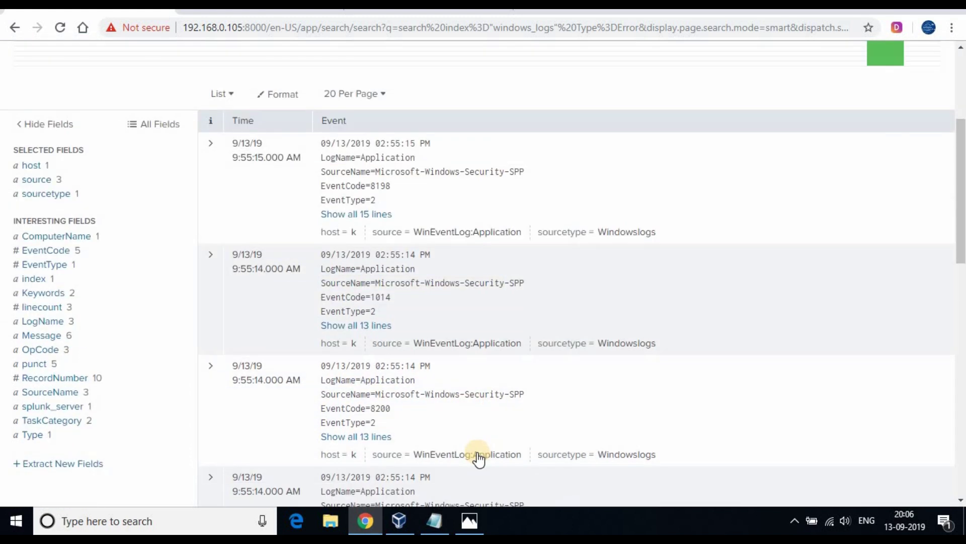
scroll(474, 443, "up", 4)
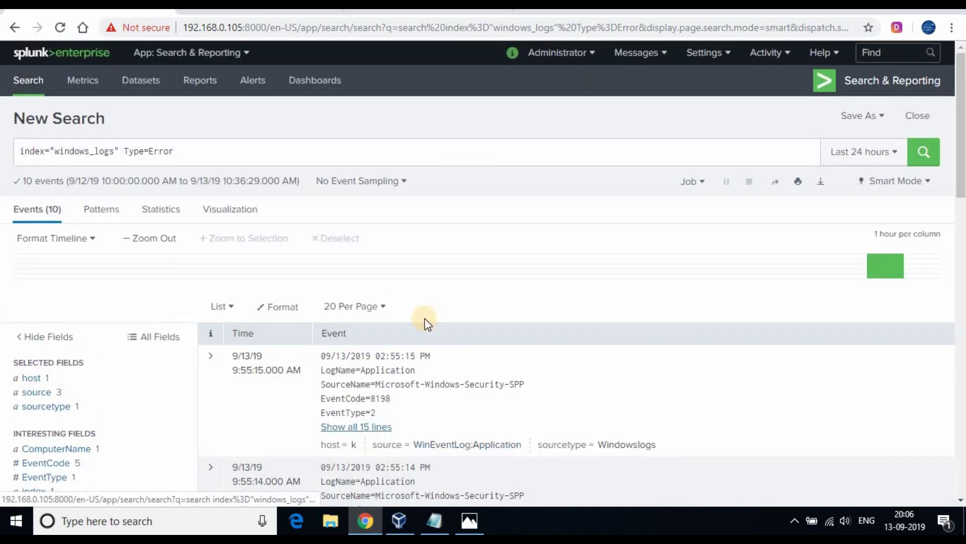
left_click(881, 125)
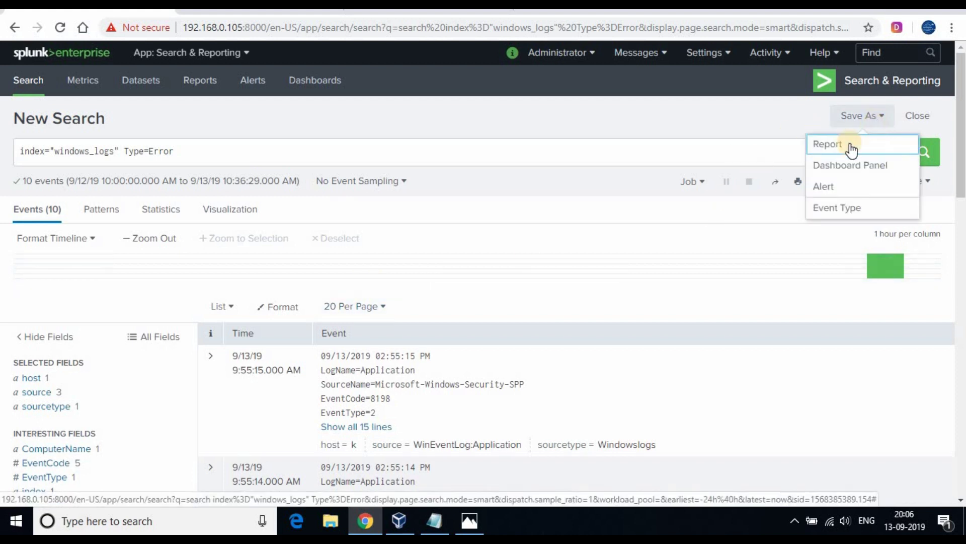
Step: Save the search as alert 'Even Viewer Error Logs', Shared in App, on a cron schedule
left_click(825, 186)
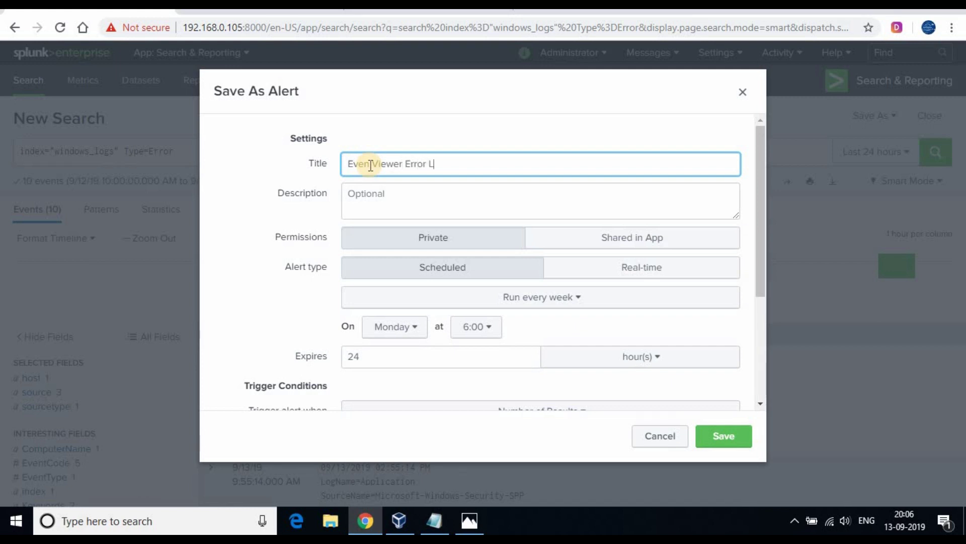
left_click(450, 134)
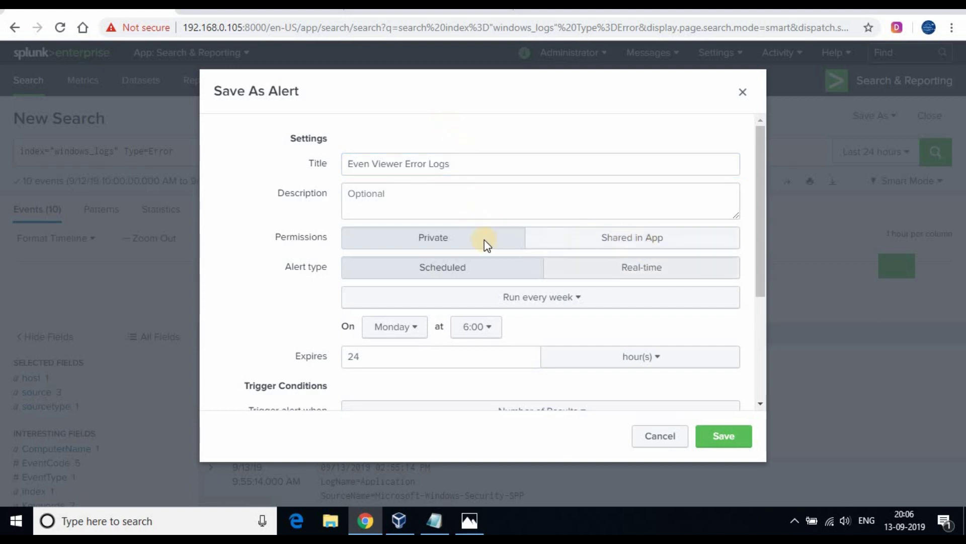
left_click(623, 236)
scroll(464, 195, "down", 2)
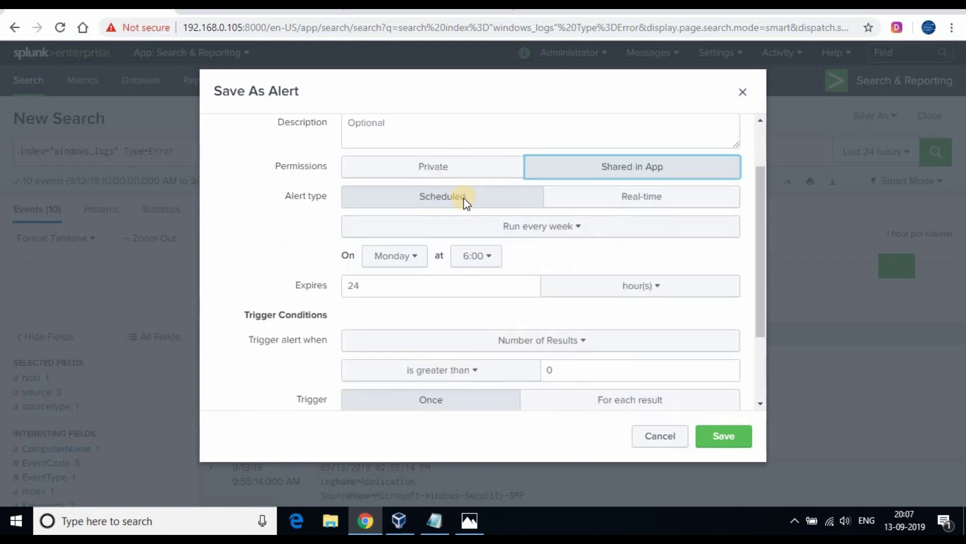
left_click(542, 231)
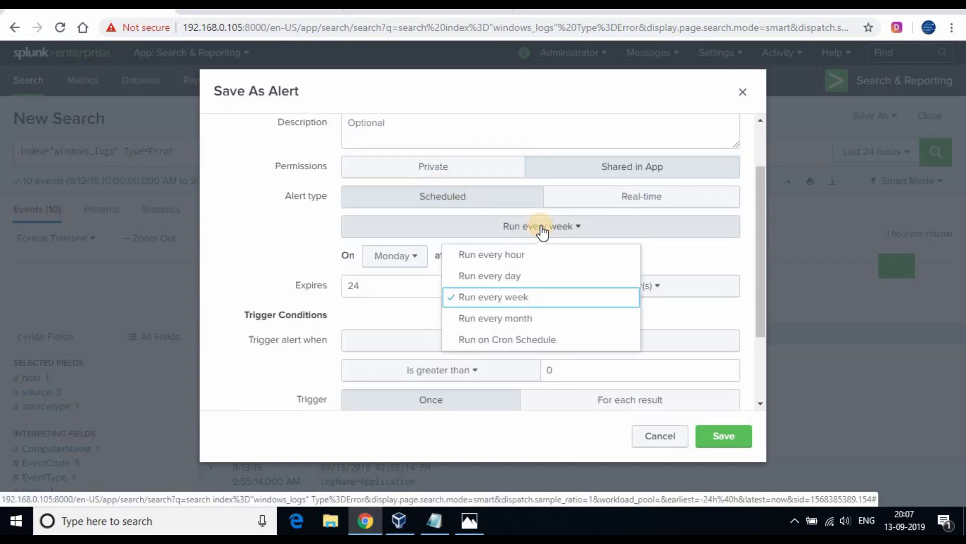
left_click(494, 342)
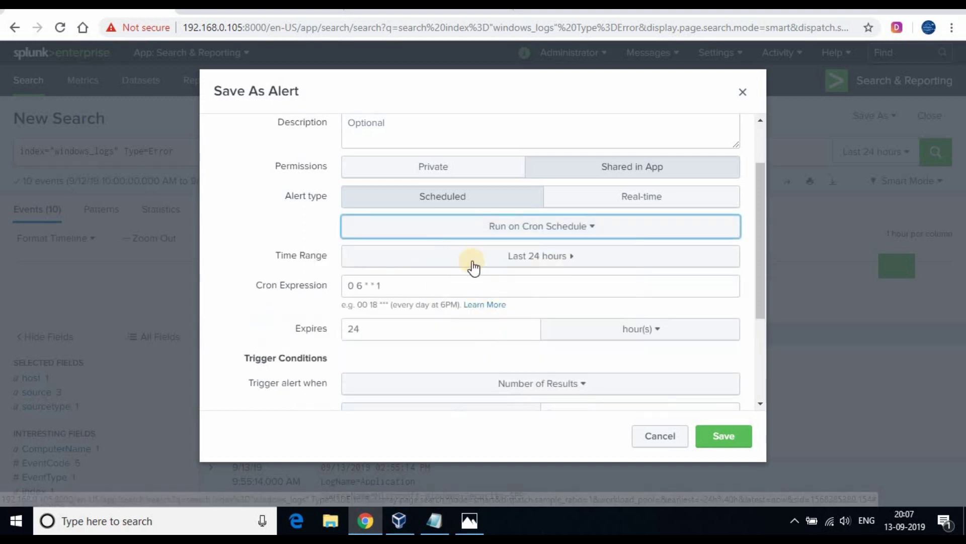
scroll(291, 222, "down", 2)
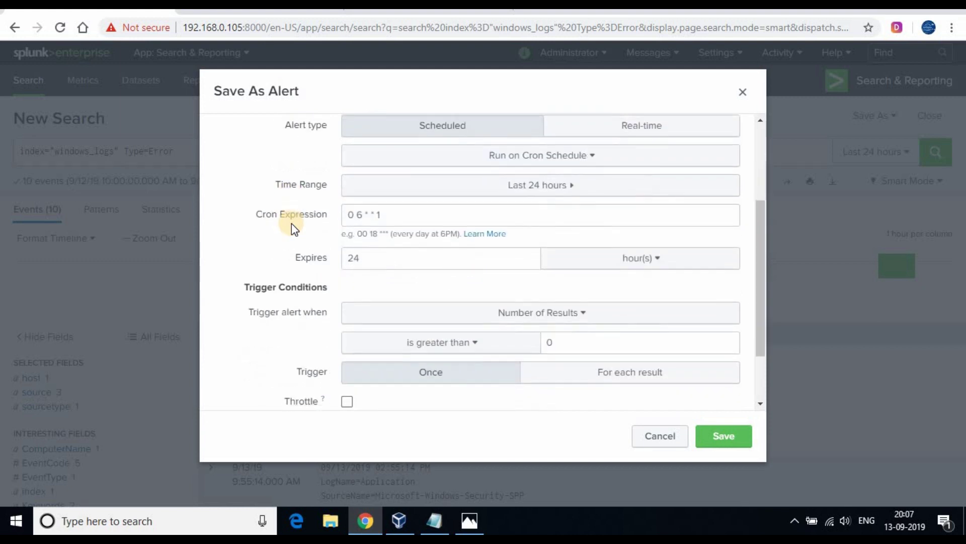
left_click(565, 187)
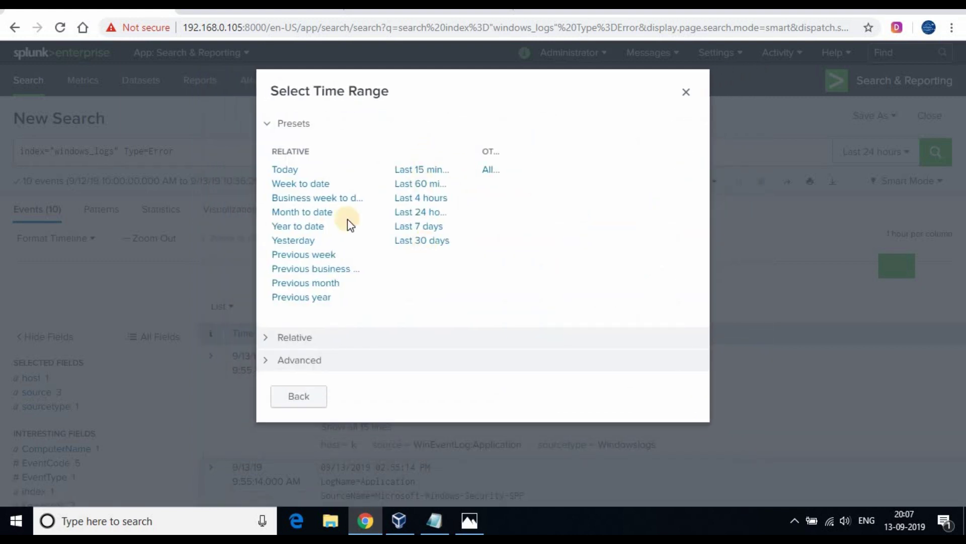
left_click(417, 213)
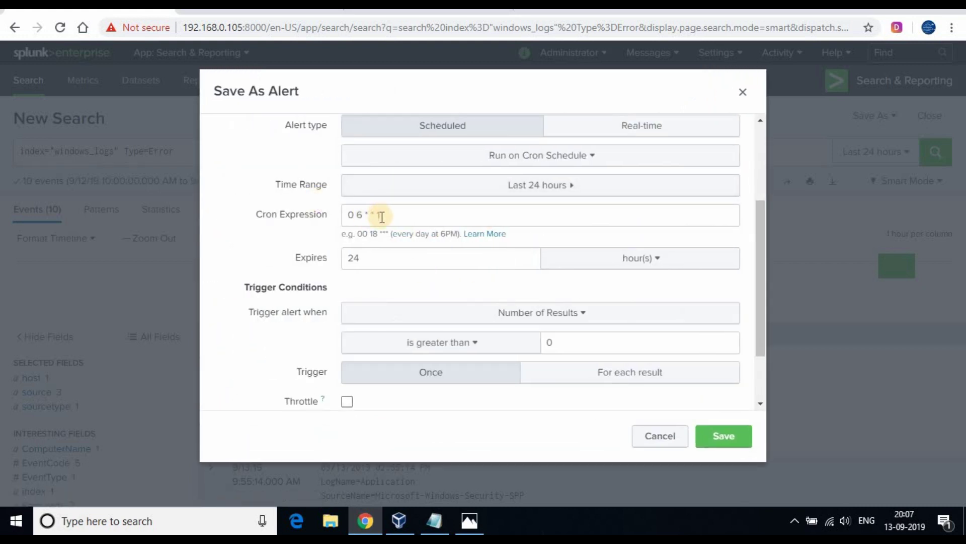
Step: Copy the */5 * * * * cron expression from the Notepad cron notes
left_click(433, 518)
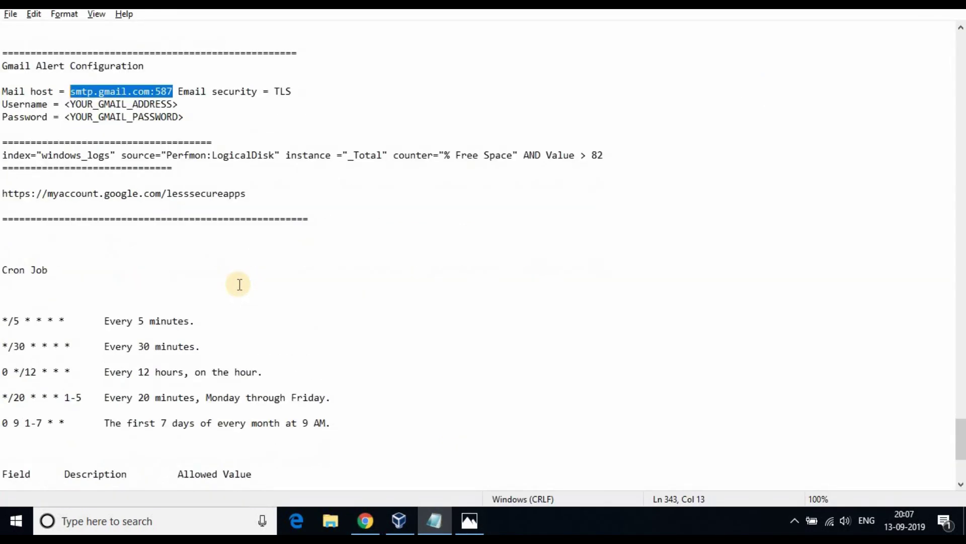
scroll(239, 284, "down", 2)
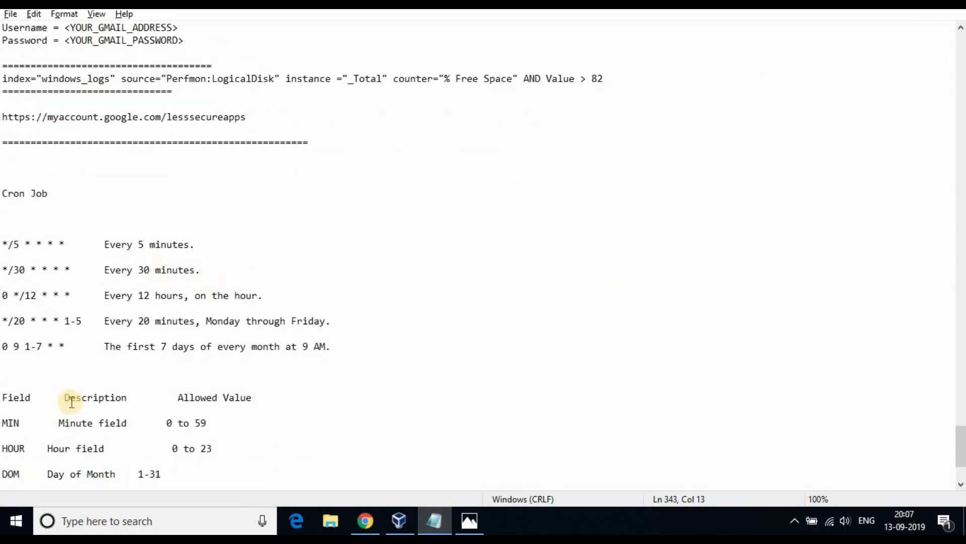
scroll(71, 401, "down", 2)
left_click(34, 118)
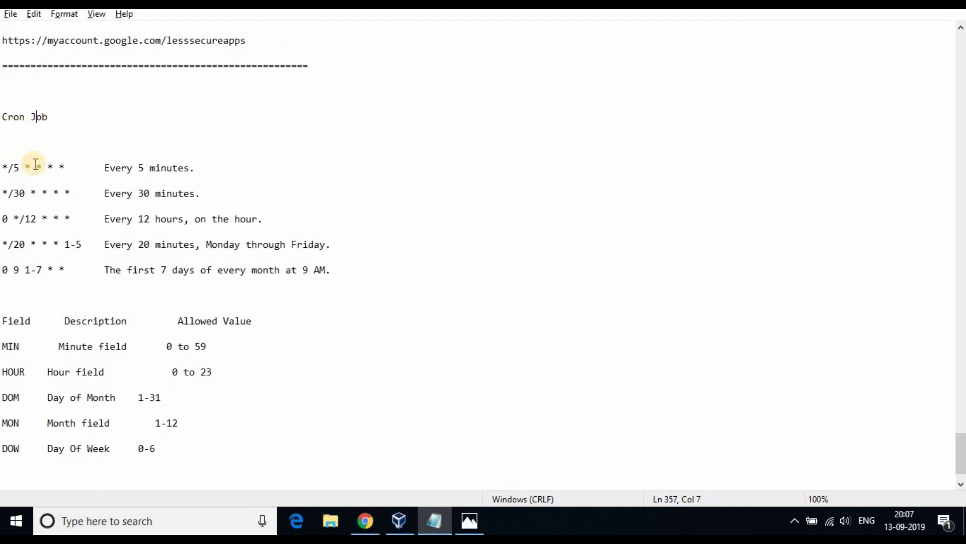
left_click_drag(65, 168, 10, 167)
right_click(10, 167)
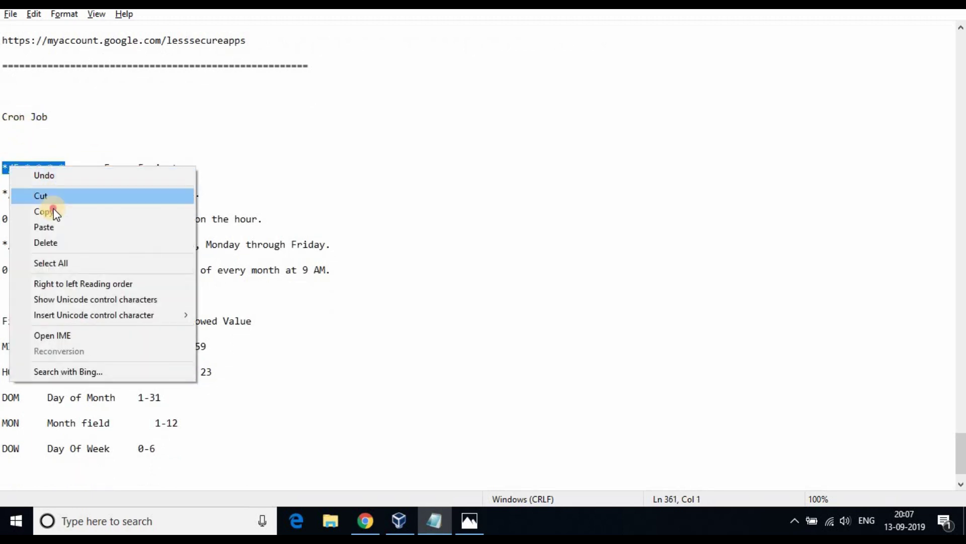
left_click(94, 165)
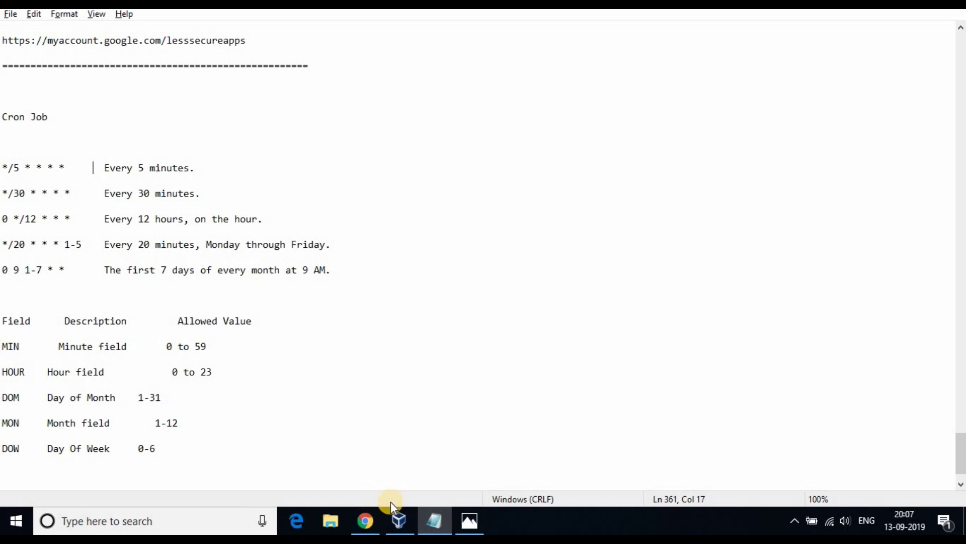
left_click(367, 523)
Step: Replace the cron expression with */5 * * * * and keep the 24-hour expiry
left_click_drag(385, 215, 292, 216)
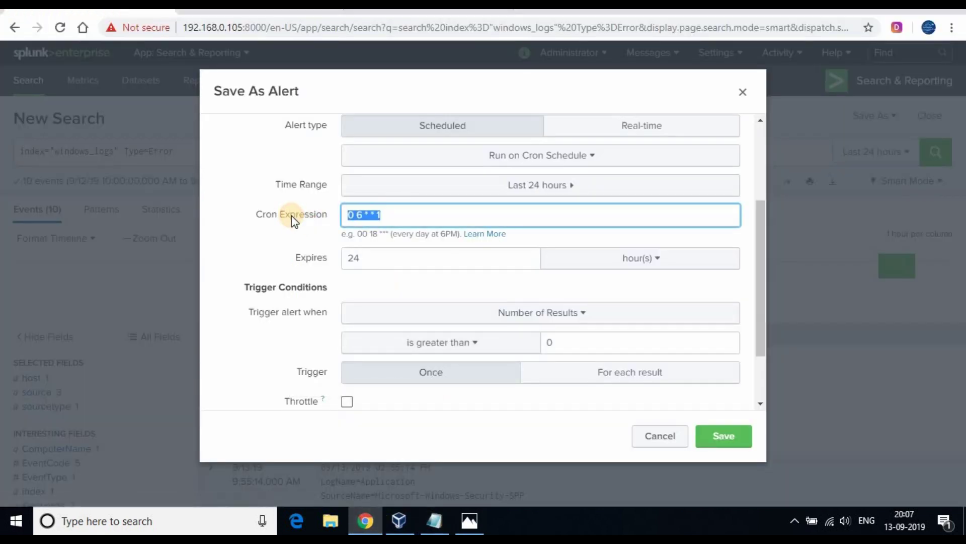
key("ctrl+v")
left_click(302, 224)
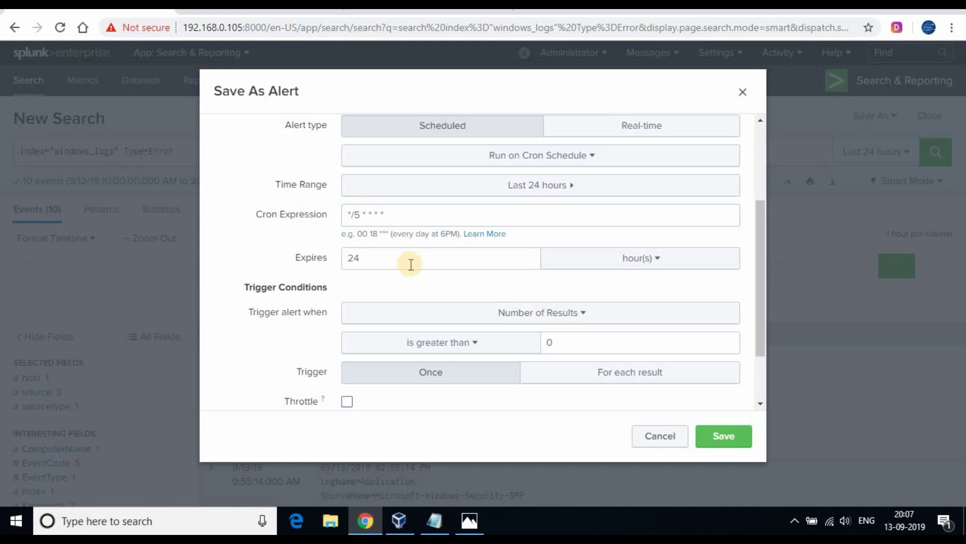
left_click(498, 267)
left_click(506, 294)
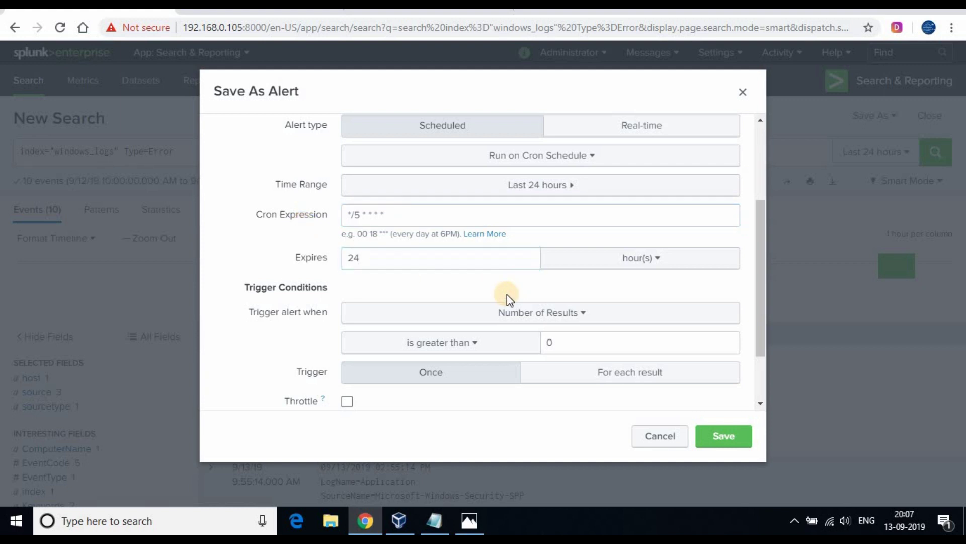
Step: Trigger when Number of Results is greater than 0, firing Once
left_click(557, 315)
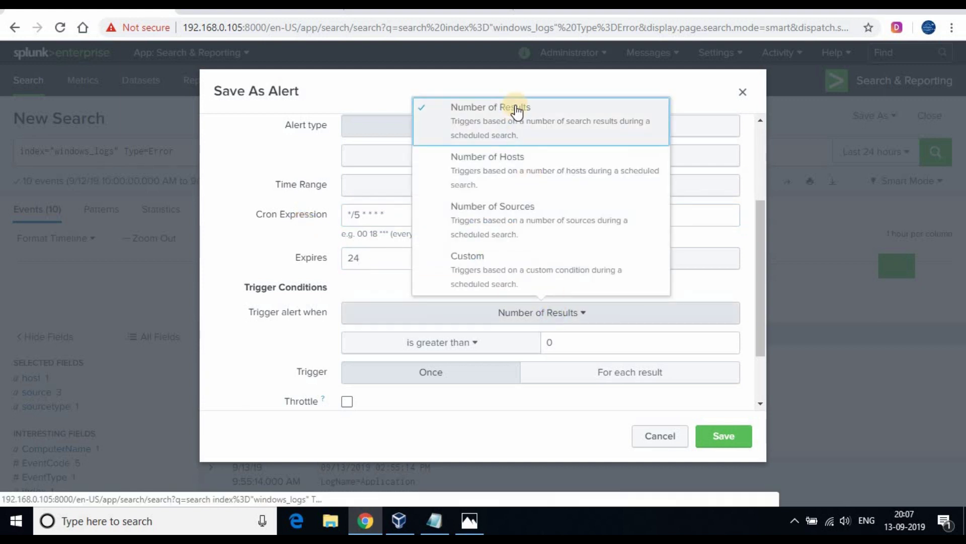
left_click(491, 120)
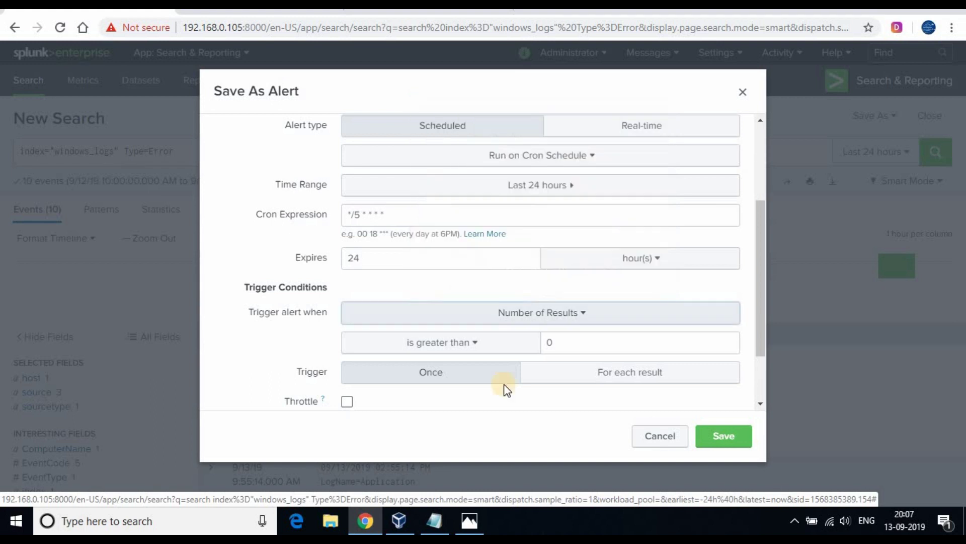
left_click(461, 353)
left_click(553, 341)
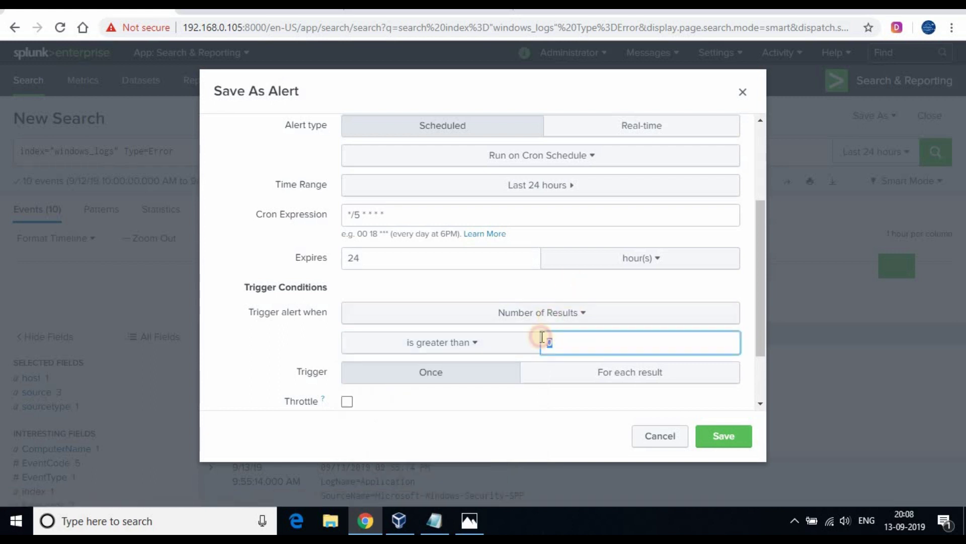
scroll(587, 345, "down", 2)
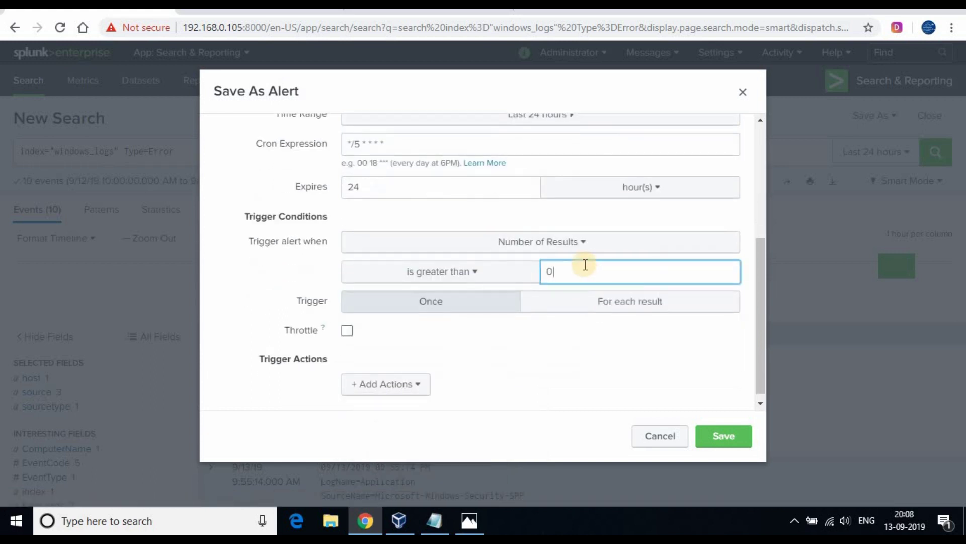
left_click(420, 305)
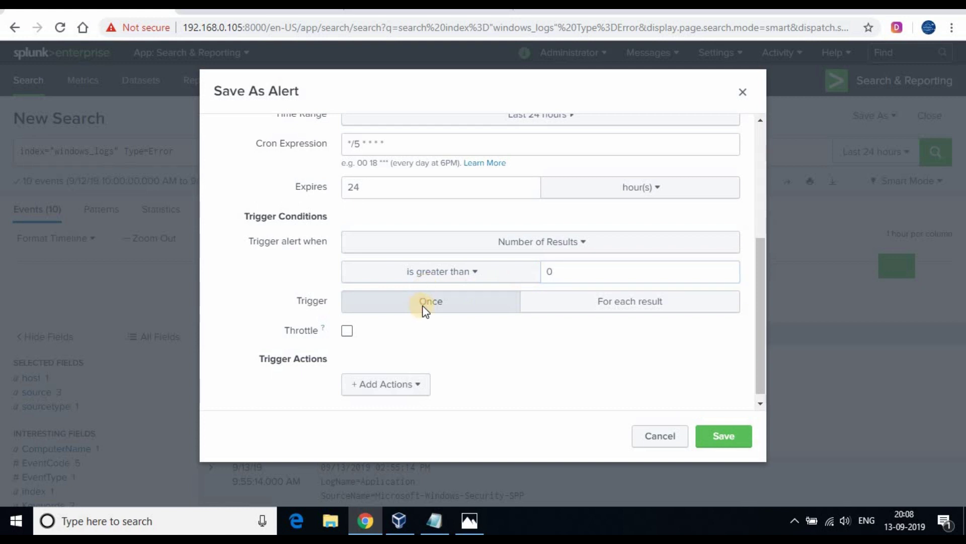
left_click(624, 304)
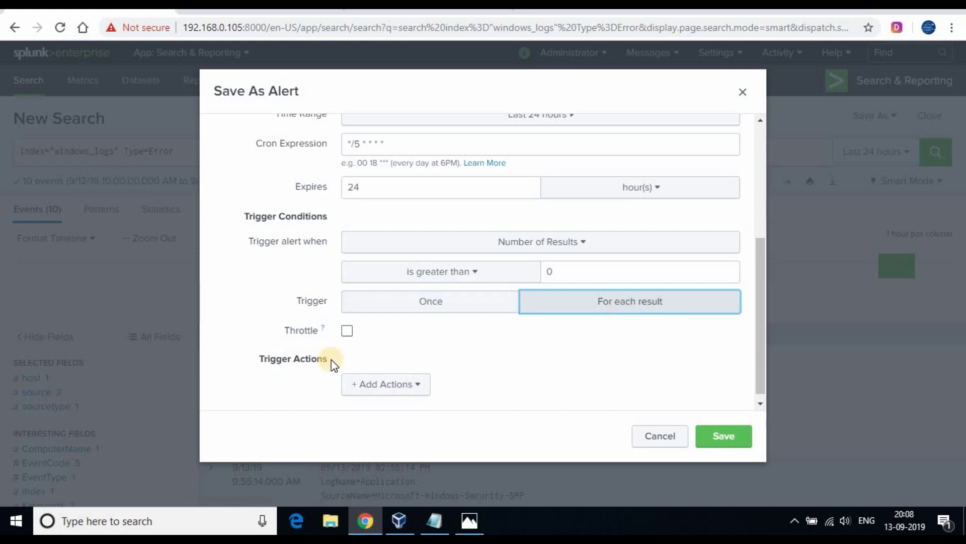
left_click(445, 346)
left_click(444, 302)
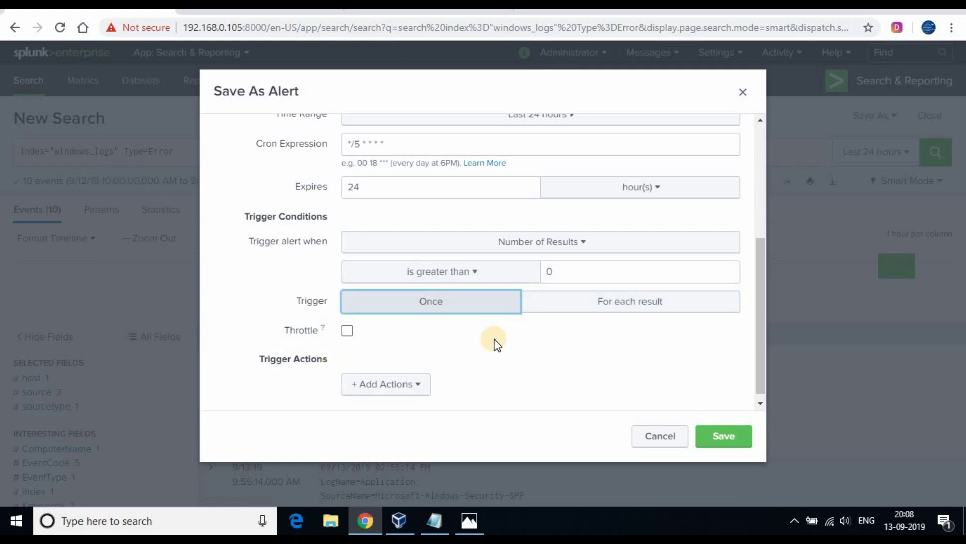
scroll(490, 341, "down", 1)
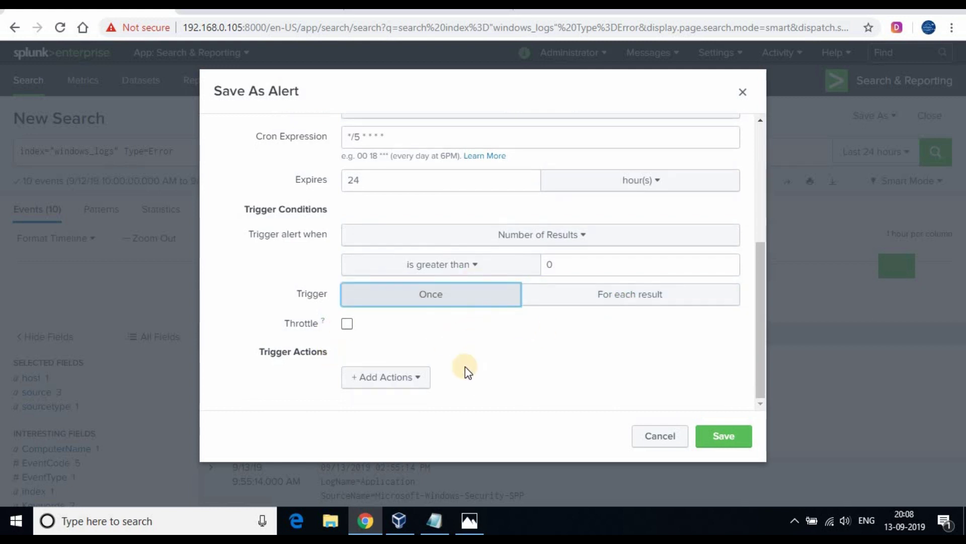
Step: Add the Add to Triggered Alerts action to the alert
left_click(417, 386)
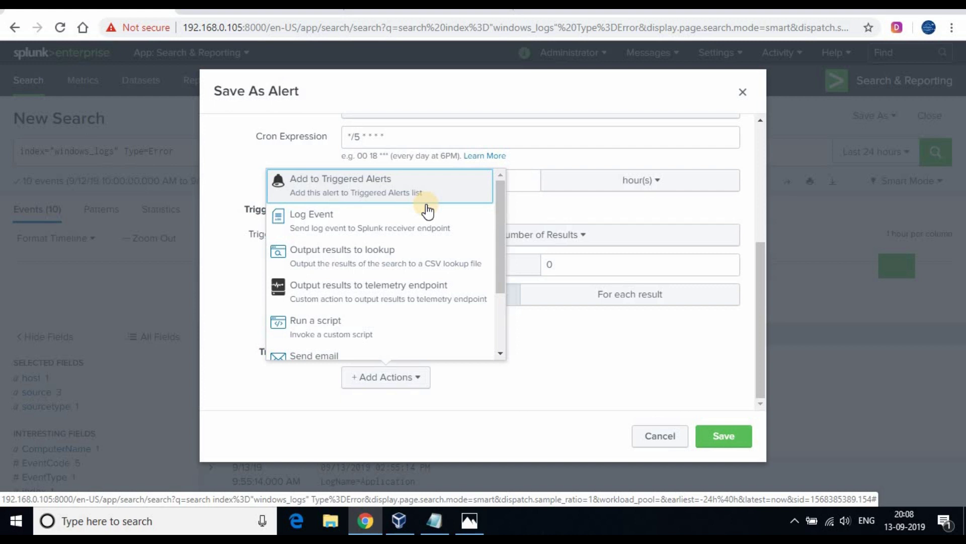
scroll(428, 212, "down", 2)
scroll(428, 212, "up", 2)
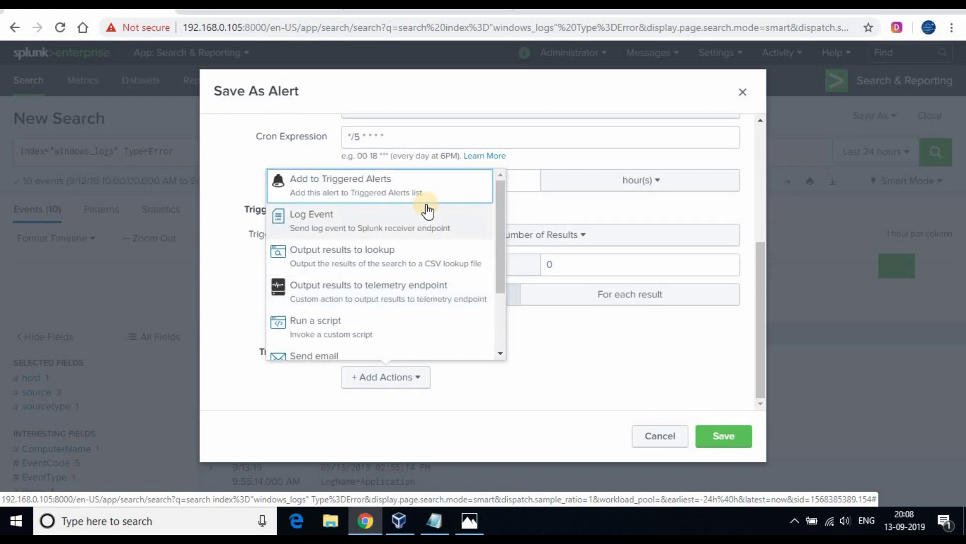
left_click(383, 200)
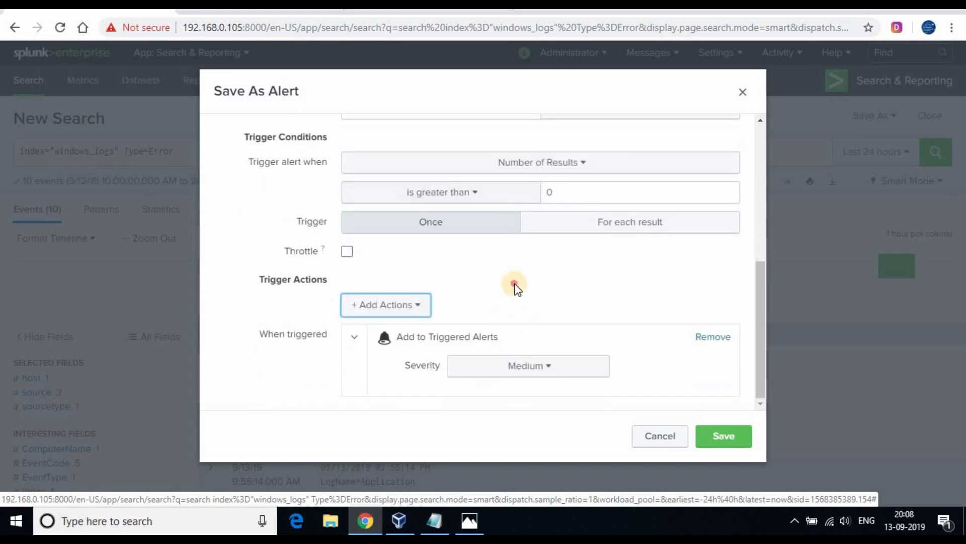
Step: Add a Send email action and expand the Triggered Alerts and email details
left_click(414, 307)
scroll(384, 229, "down", 2)
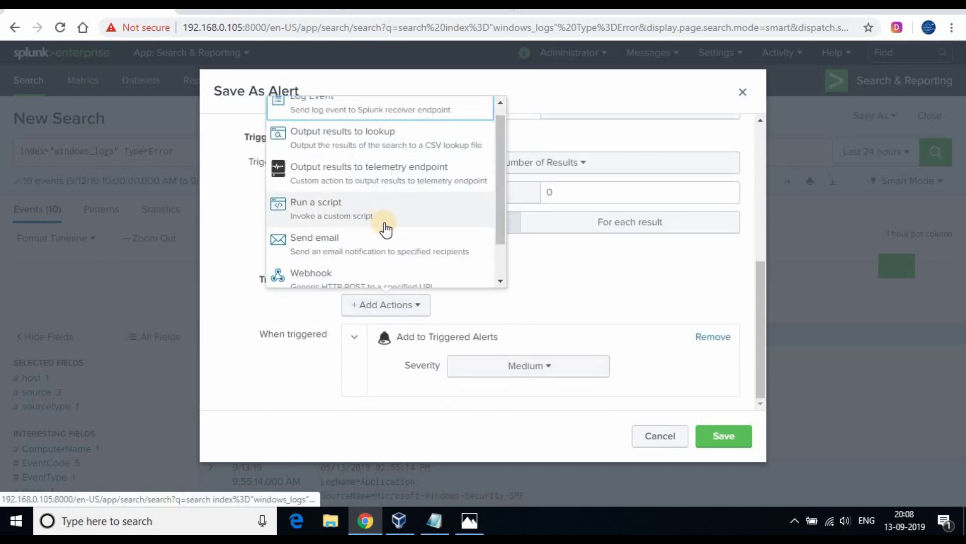
left_click(372, 216)
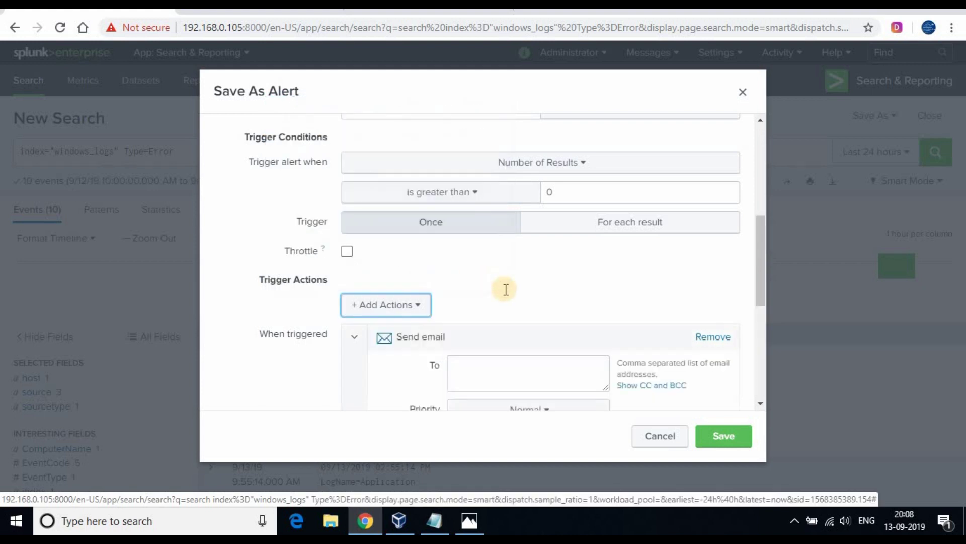
scroll(503, 289, "down", 4)
scroll(496, 267, "up", 3)
scroll(488, 244, "down", 5)
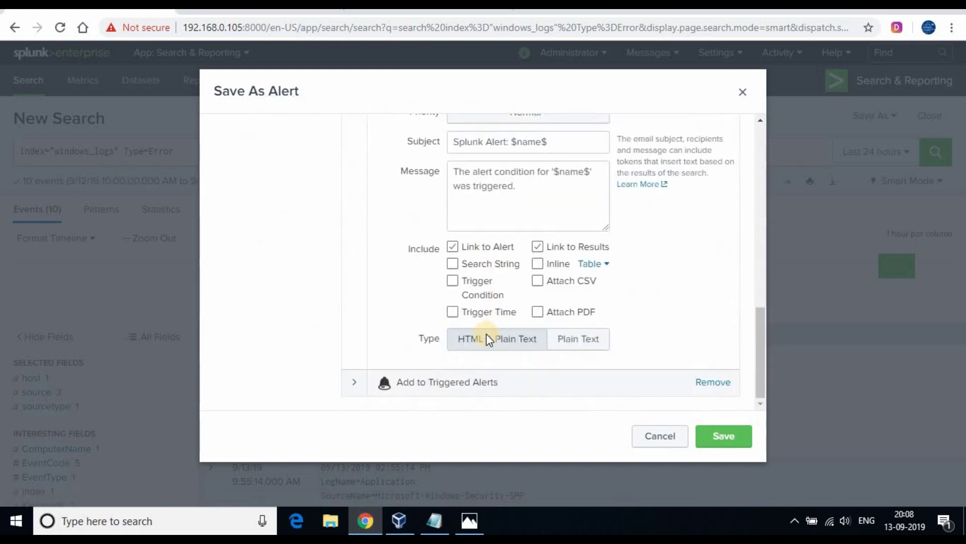
left_click(356, 384)
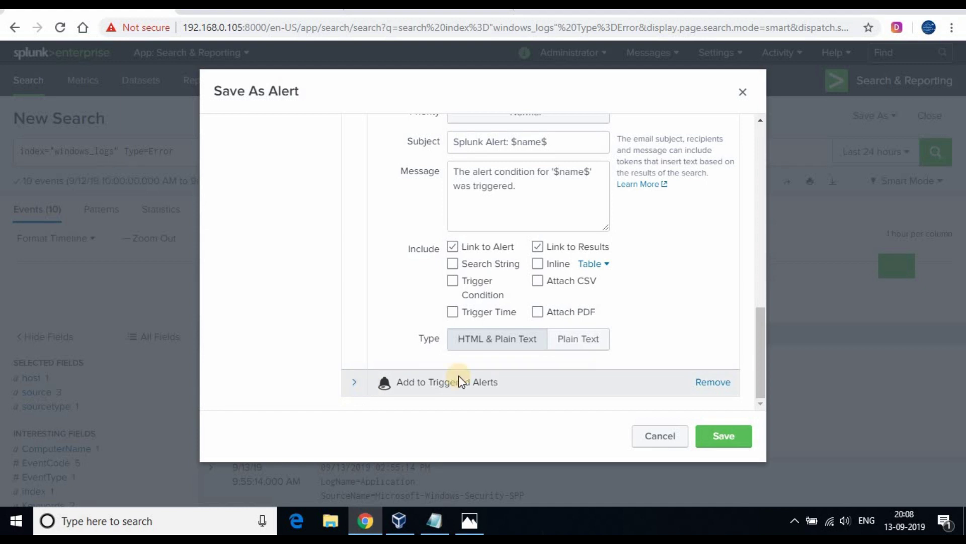
left_click(355, 311)
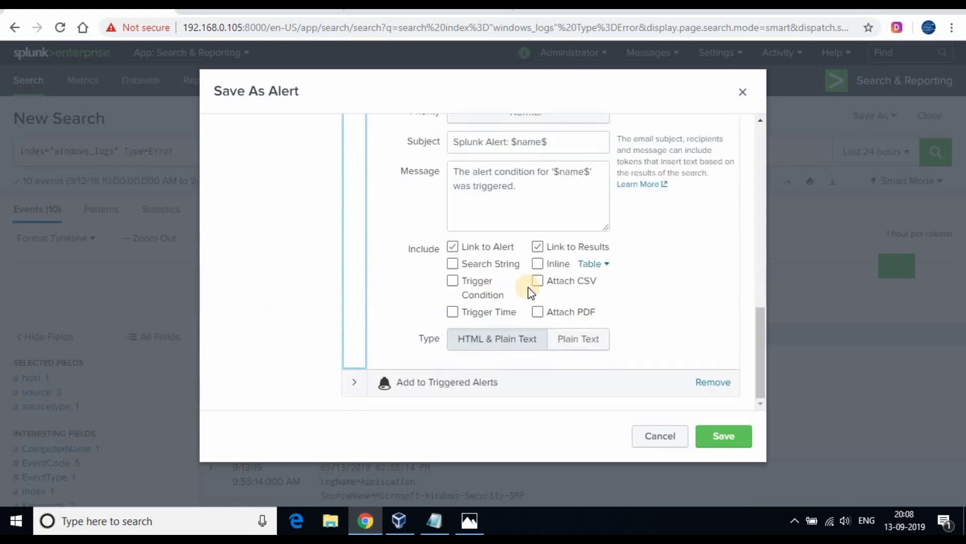
scroll(527, 284, "up", 5)
scroll(495, 297, "down", 1)
Step: Enter the recipient's email address in To and leave Attach CSV unchecked
left_click(496, 295)
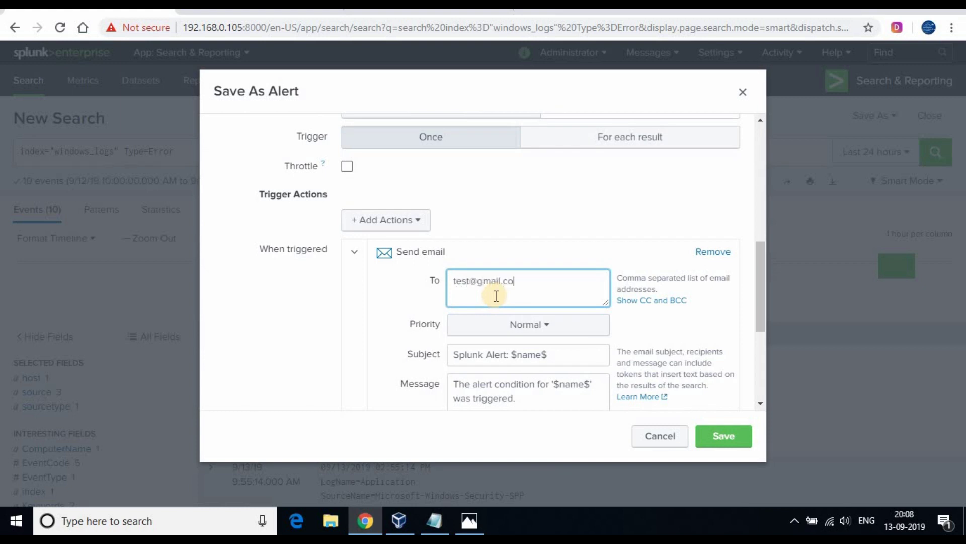
left_click(568, 210)
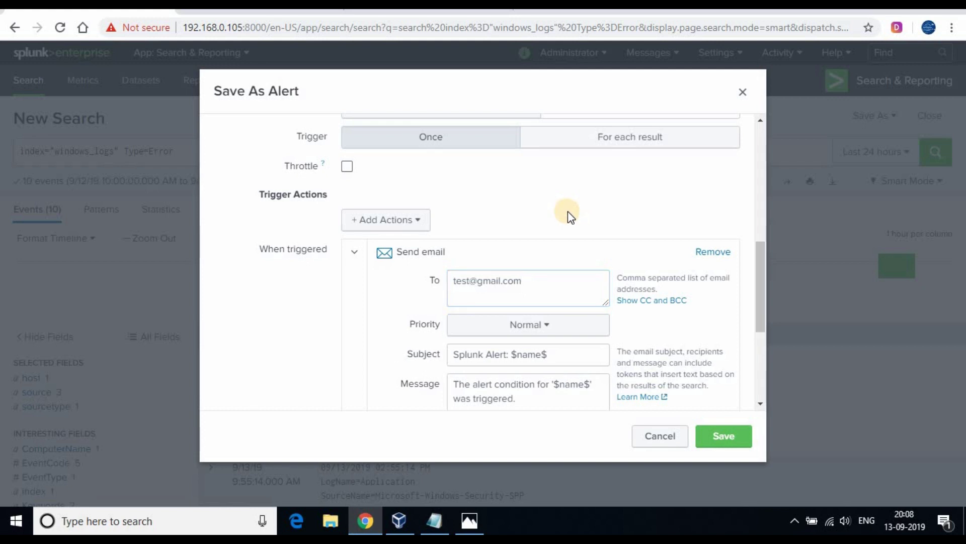
scroll(537, 285, "down", 1)
scroll(537, 284, "down", 1)
left_click(547, 326)
scroll(547, 326, "down", 4)
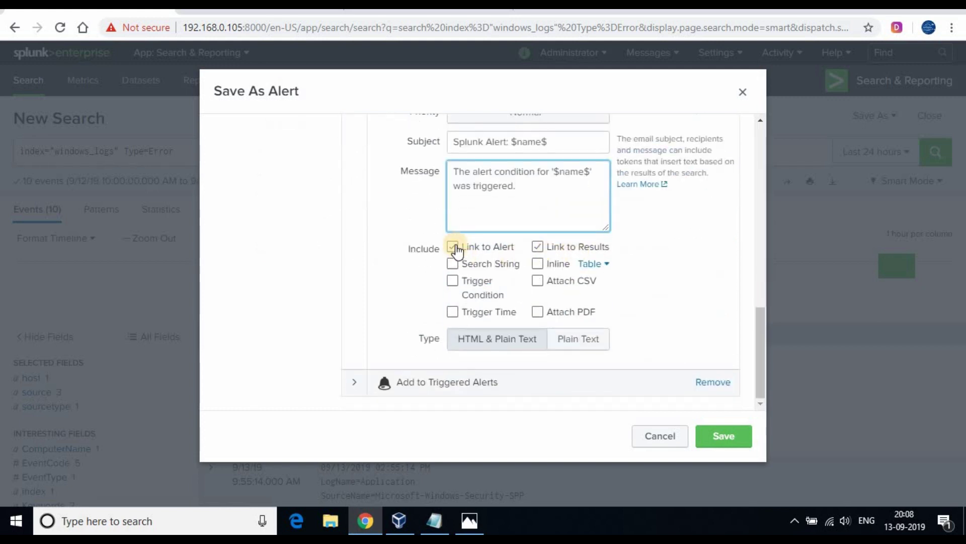
left_click(539, 284)
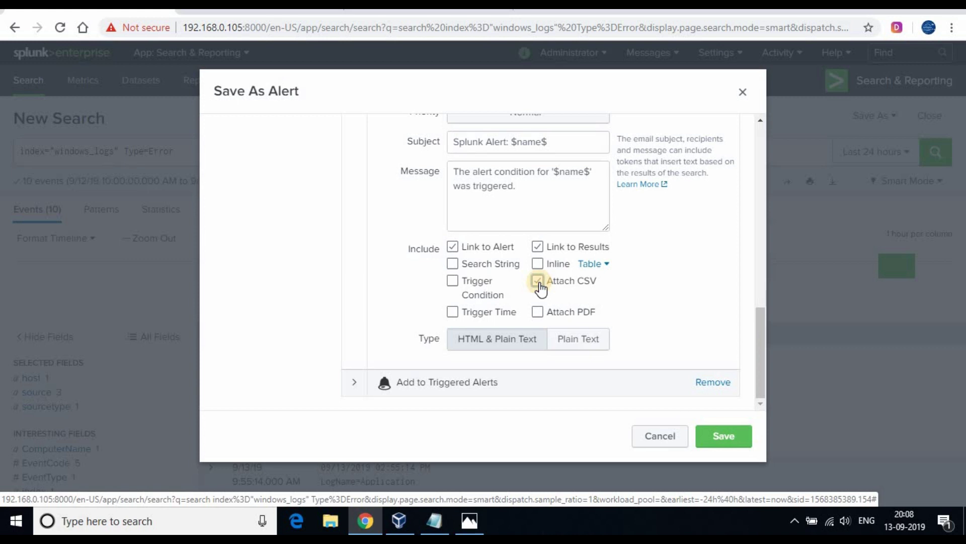
left_click(537, 282)
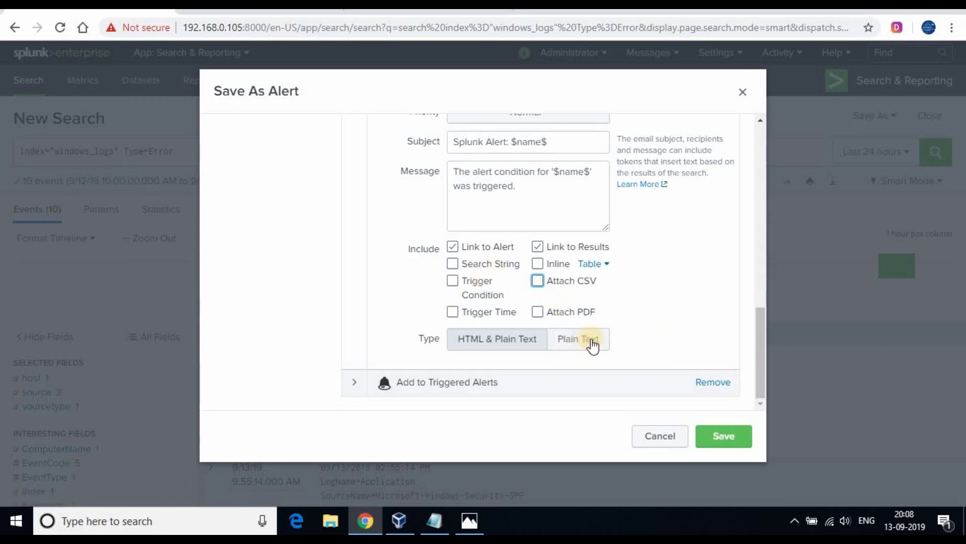
left_click(724, 436)
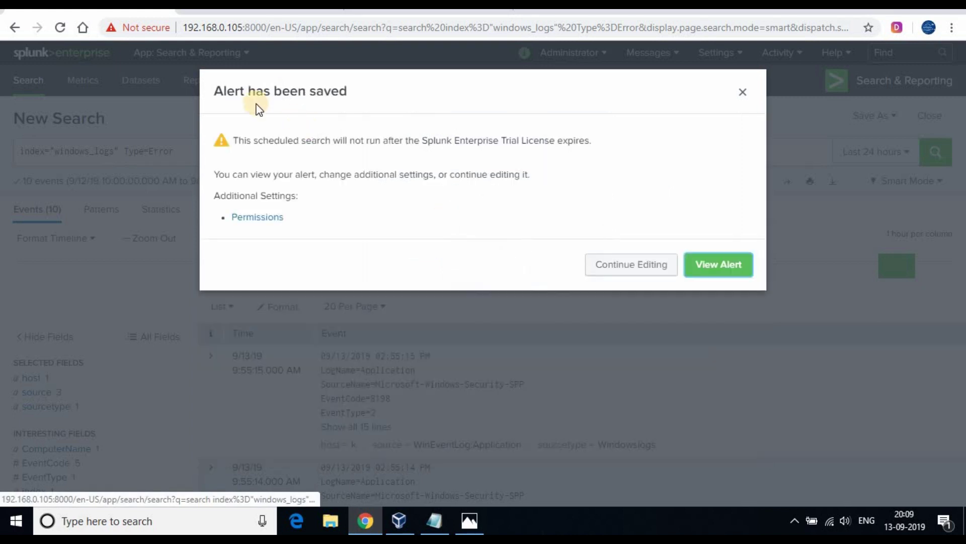
left_click_drag(404, 141, 703, 225)
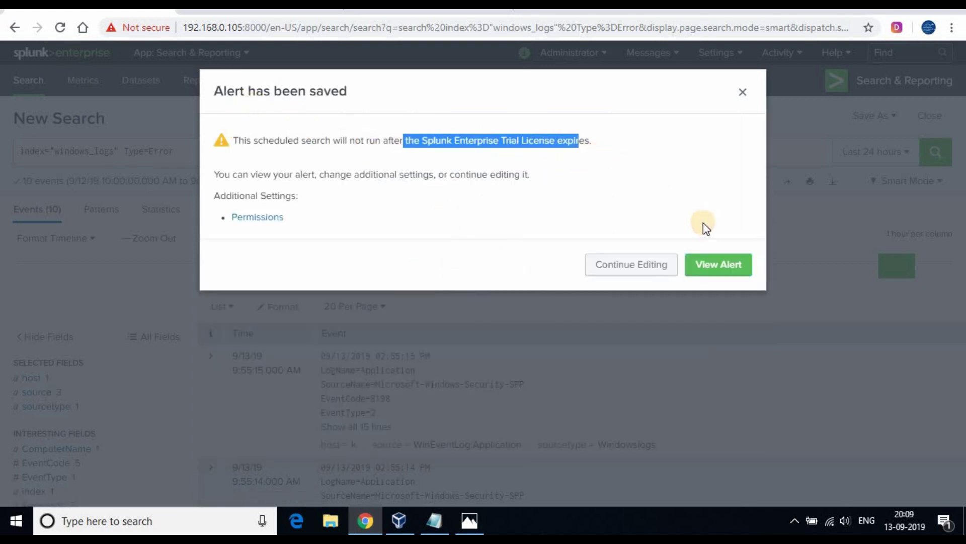
left_click(513, 190)
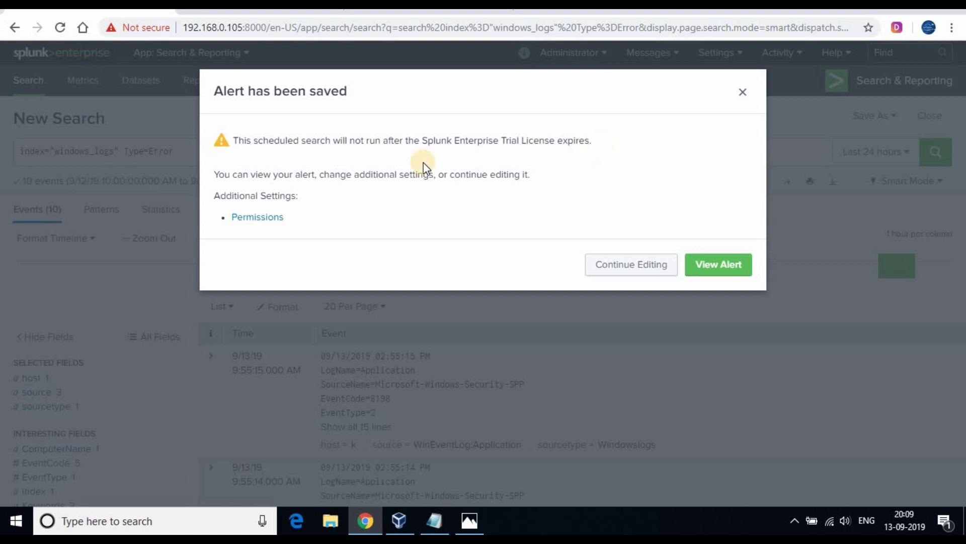
left_click(699, 271)
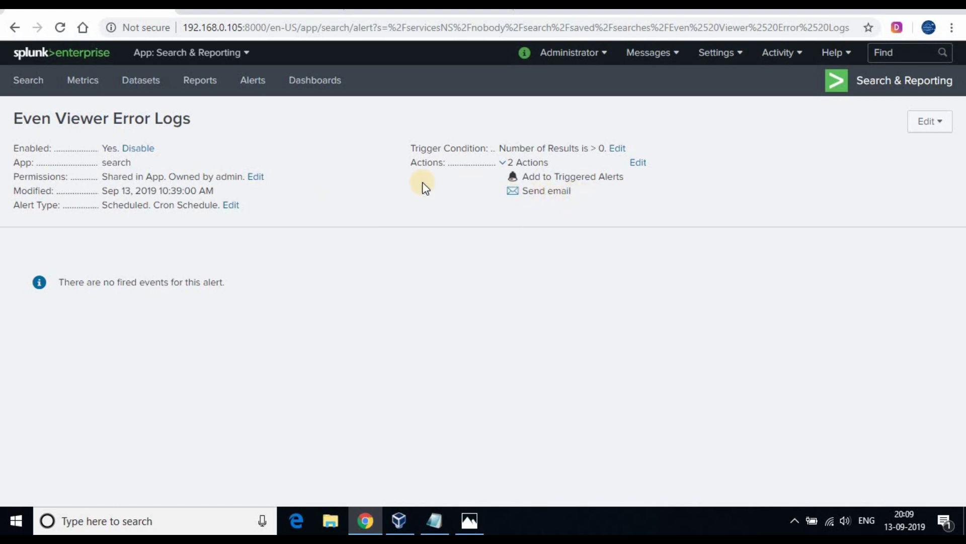
left_click_drag(546, 176, 638, 191)
left_click(638, 191)
left_click(799, 53)
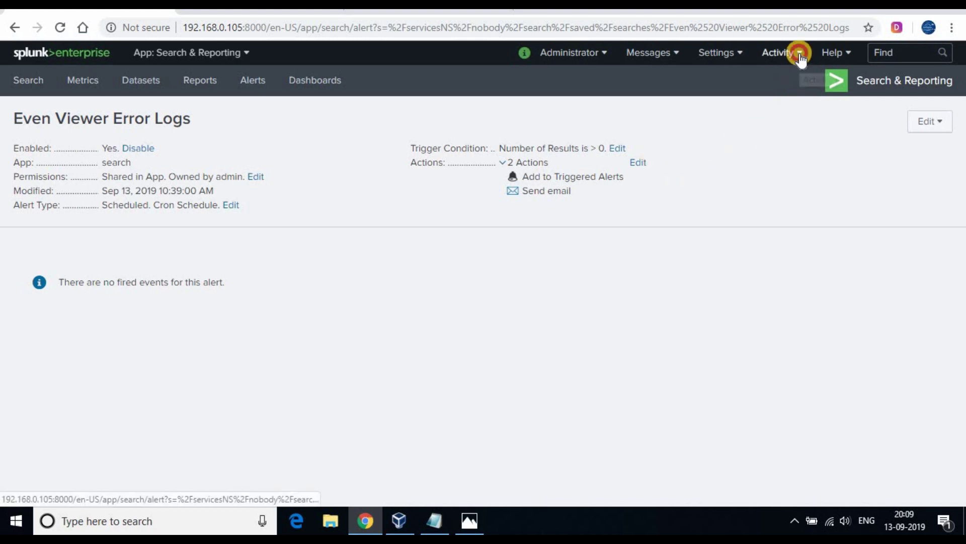
left_click(718, 188)
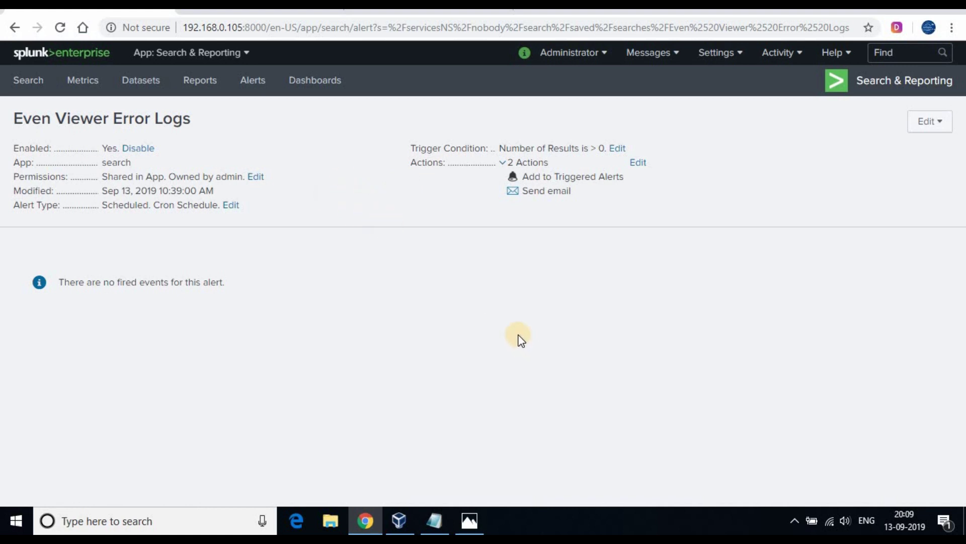
Step: Open Even Viewer Error Logs from Alerts in Search, then go to Activity > Triggered Alerts
left_click(253, 87)
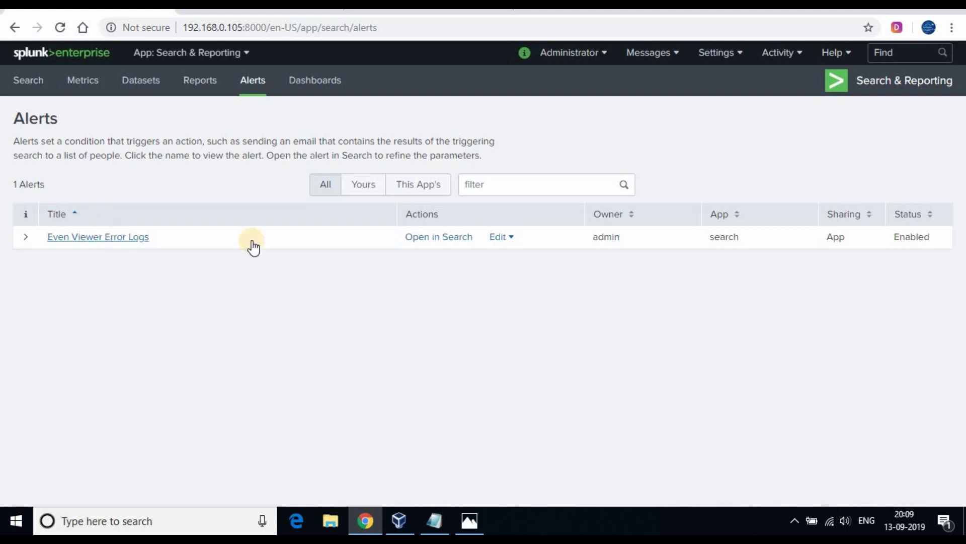
left_click(449, 236)
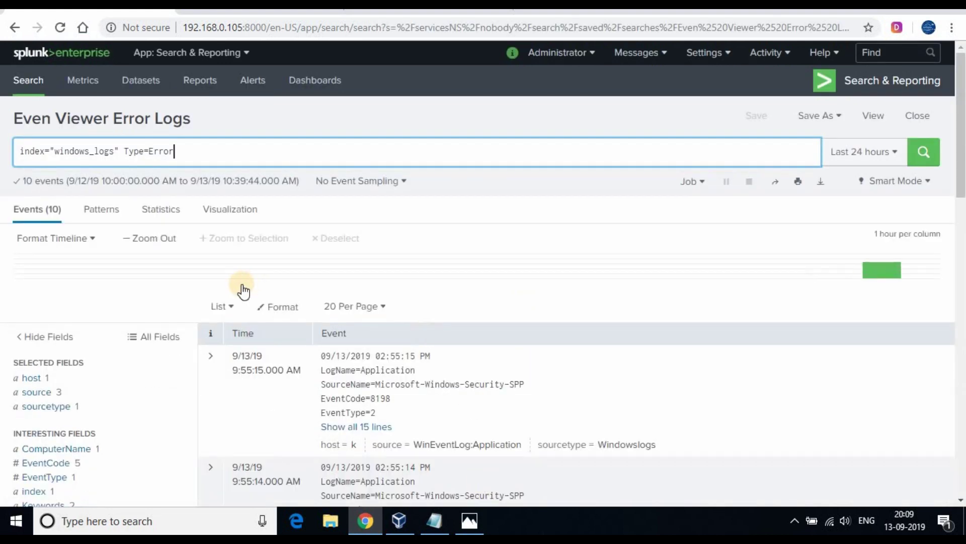
left_click(12, 28)
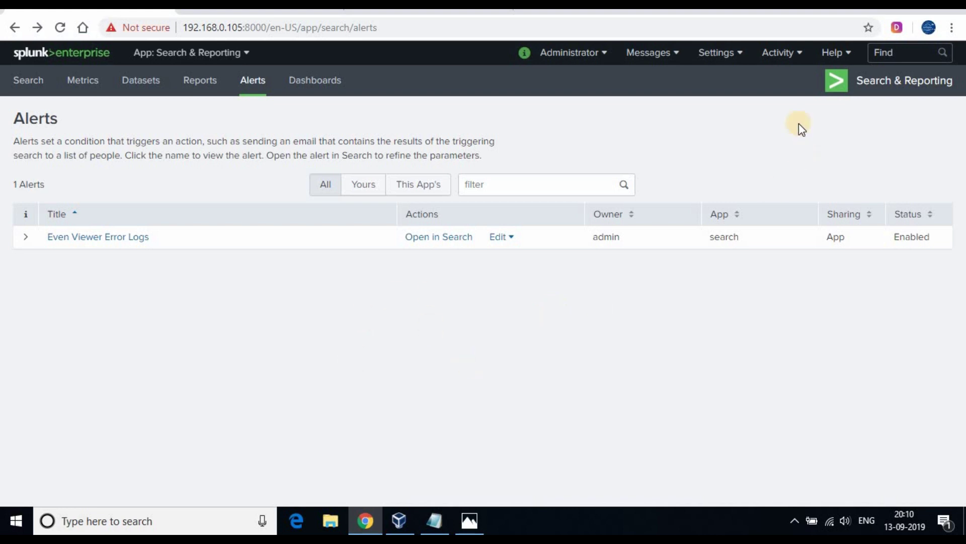
left_click(792, 52)
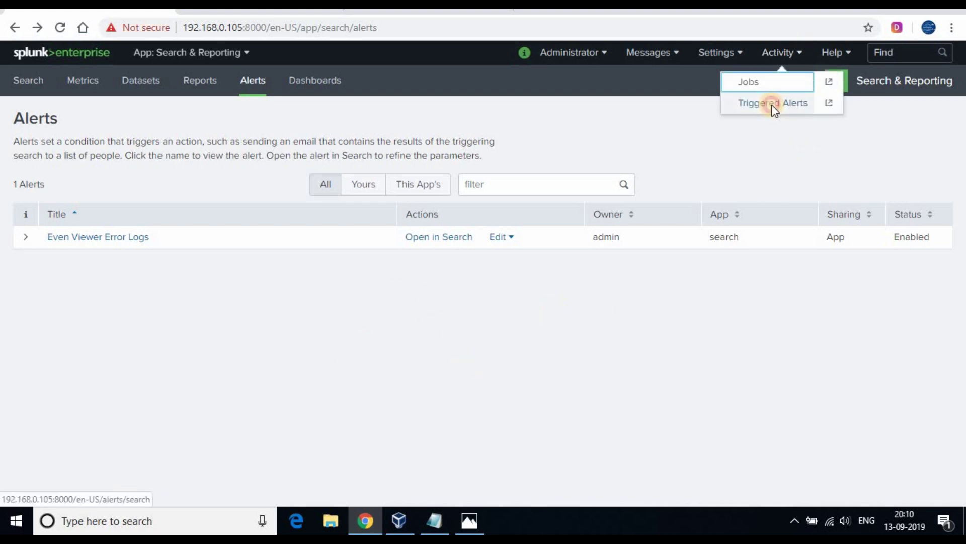
left_click(772, 105)
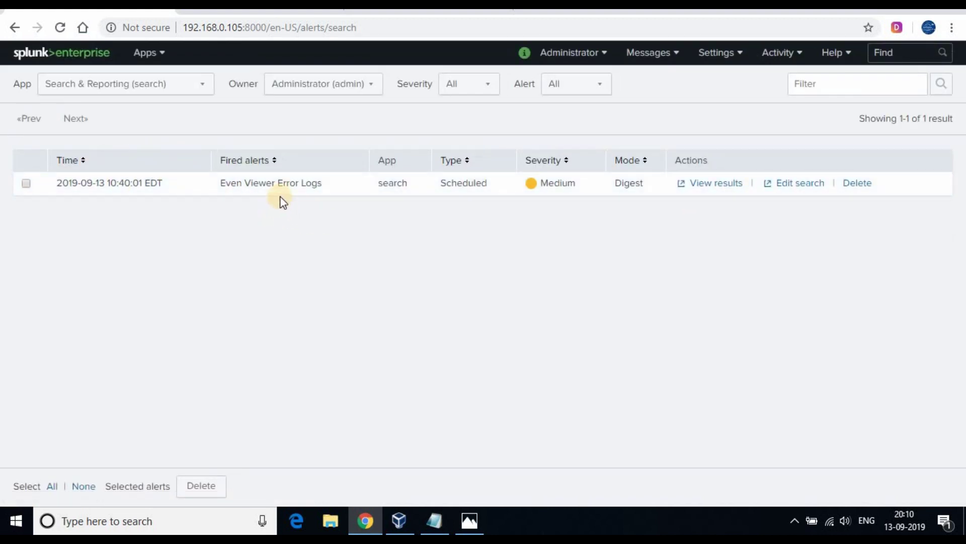
Step: View the fired alert's results, then switch to the Gmail inbox screenshot in Photos
left_click(702, 185)
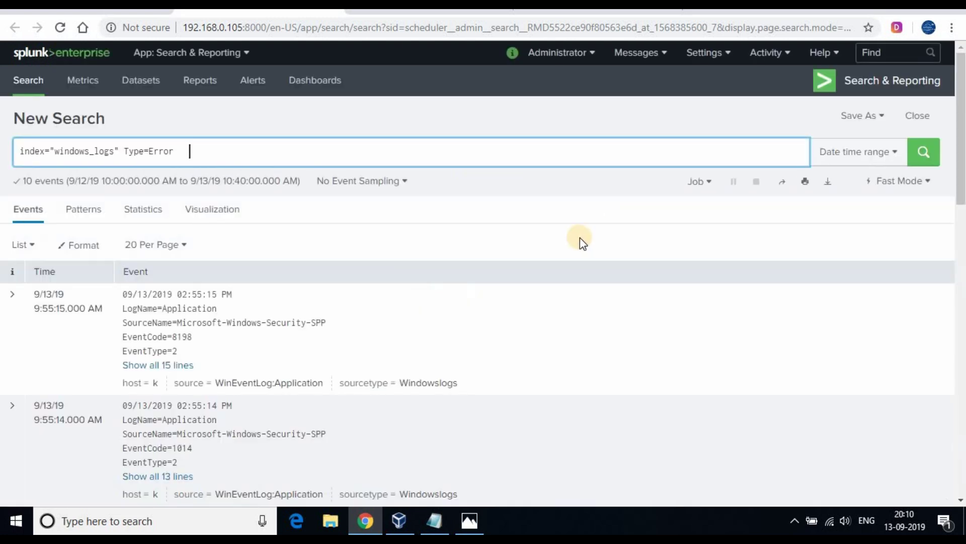
key("alt+Left")
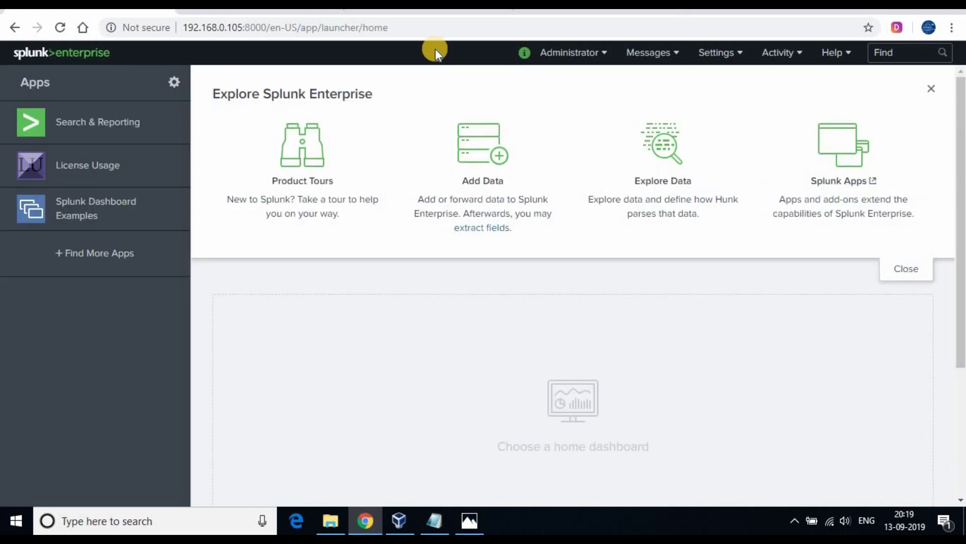
key("alt+Tab")
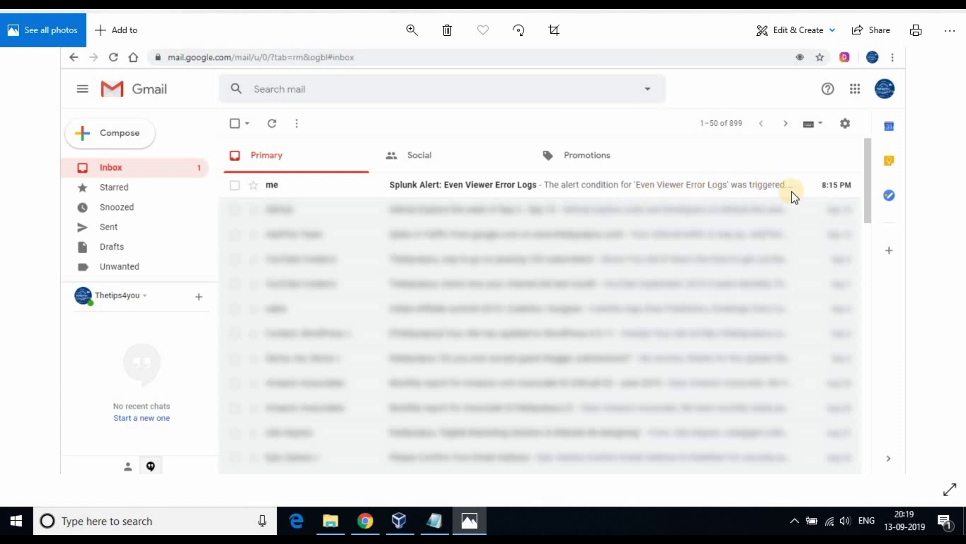
Step: Show the opened 'Splunk Alert: Even Viewer Error Logs' email screenshot, then close Photos
key("Right")
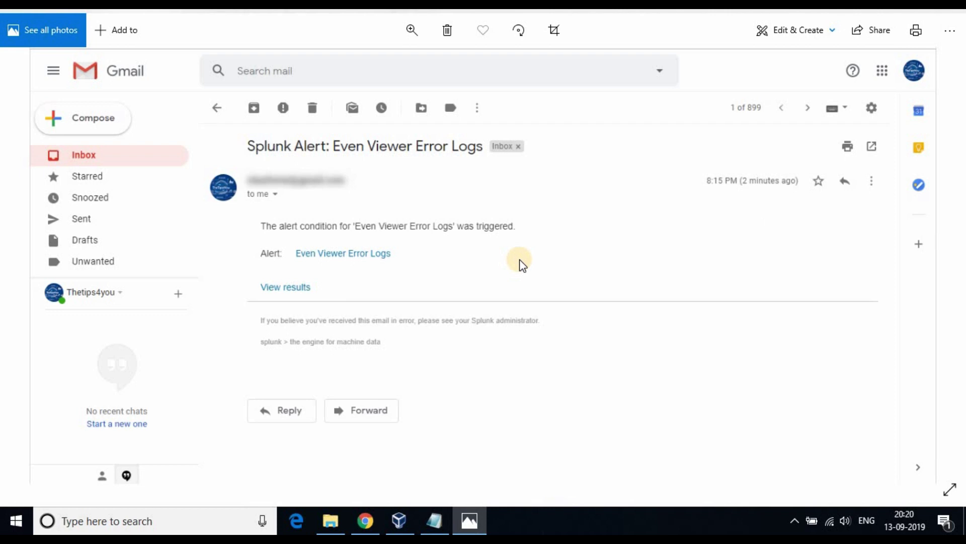
key("alt+F4")
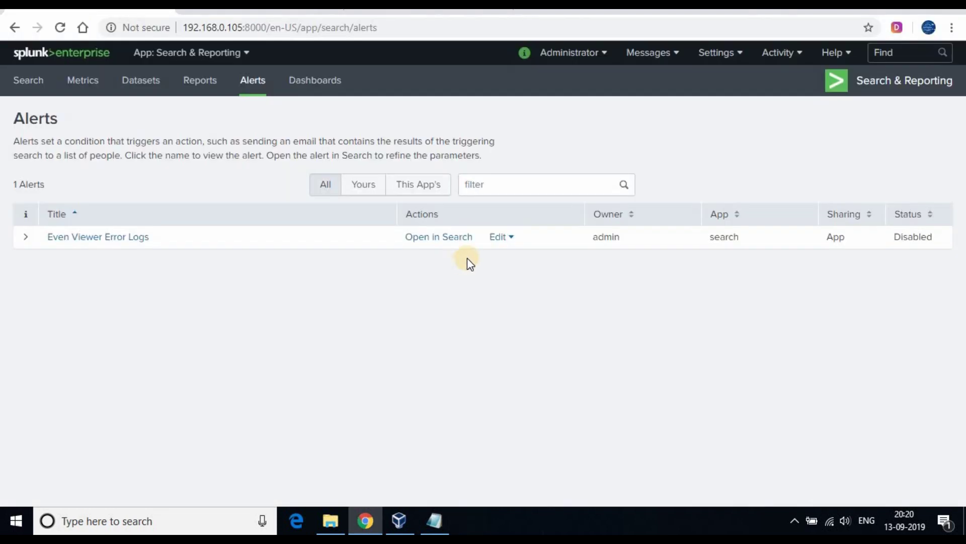
left_click(512, 239)
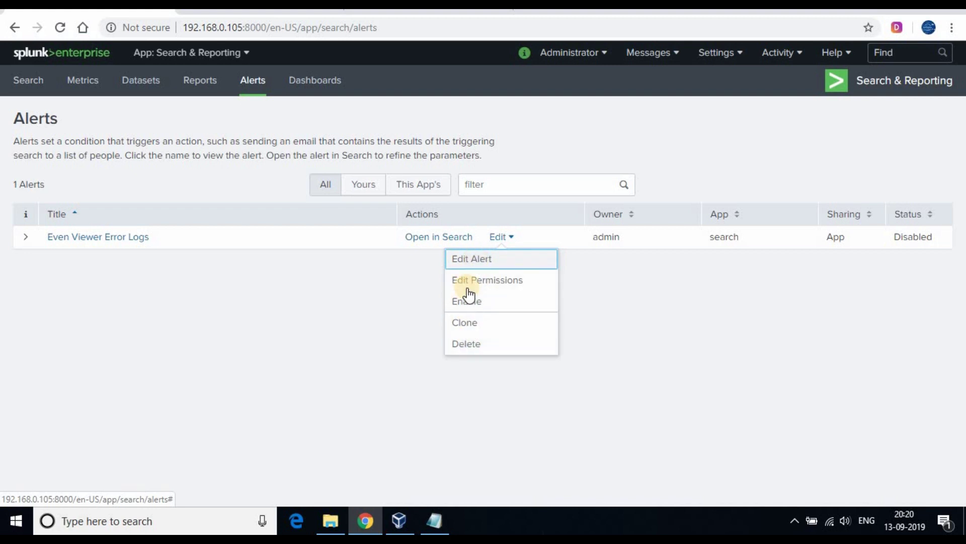
left_click(471, 260)
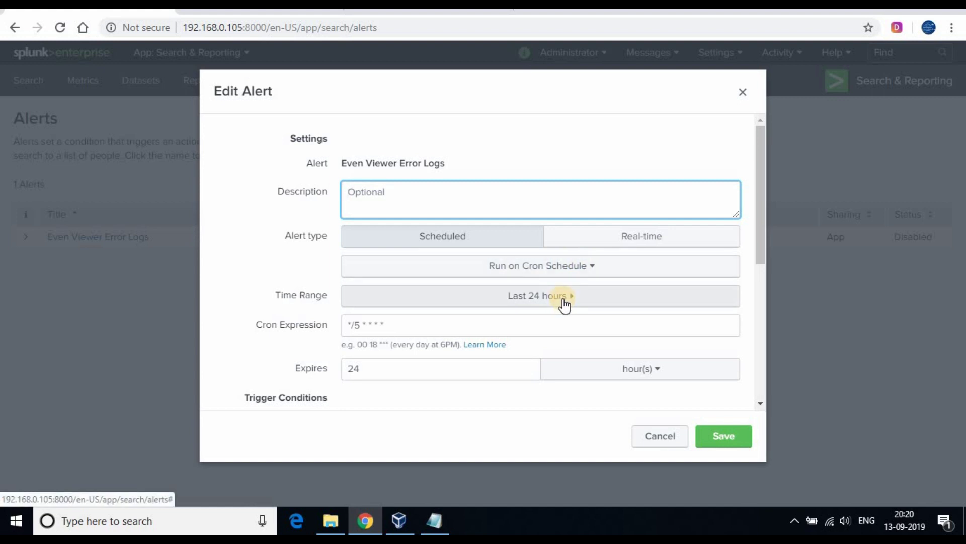
left_click(599, 223)
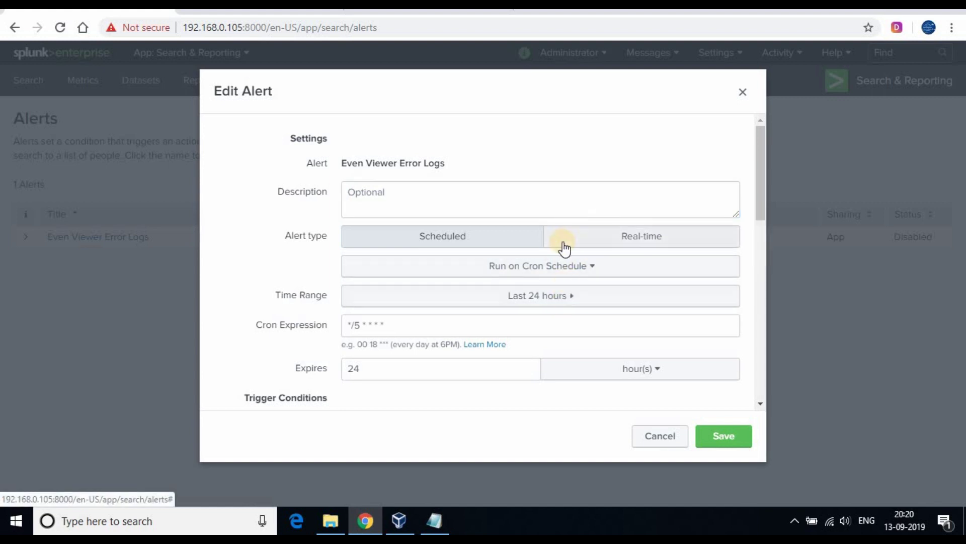
scroll(553, 279, "down", 2)
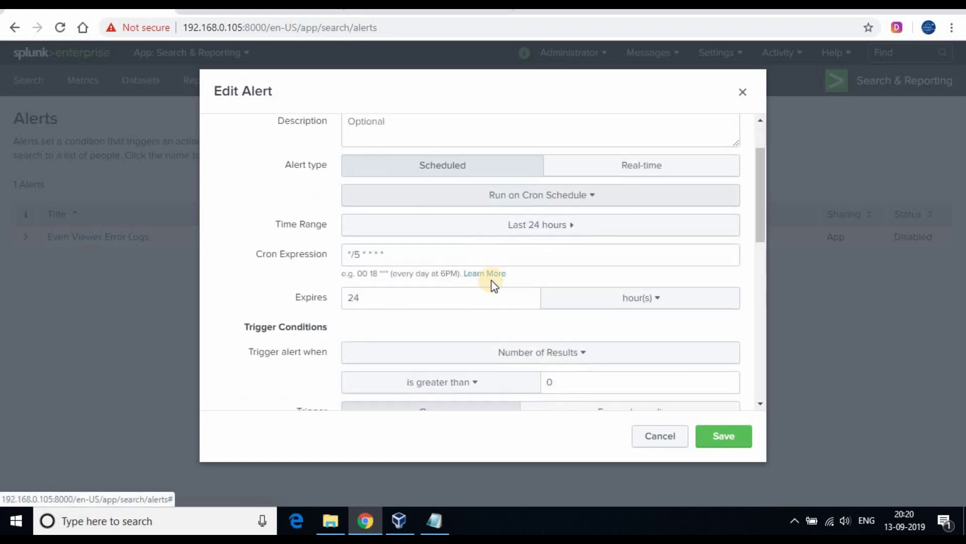
scroll(547, 302, "down", 2)
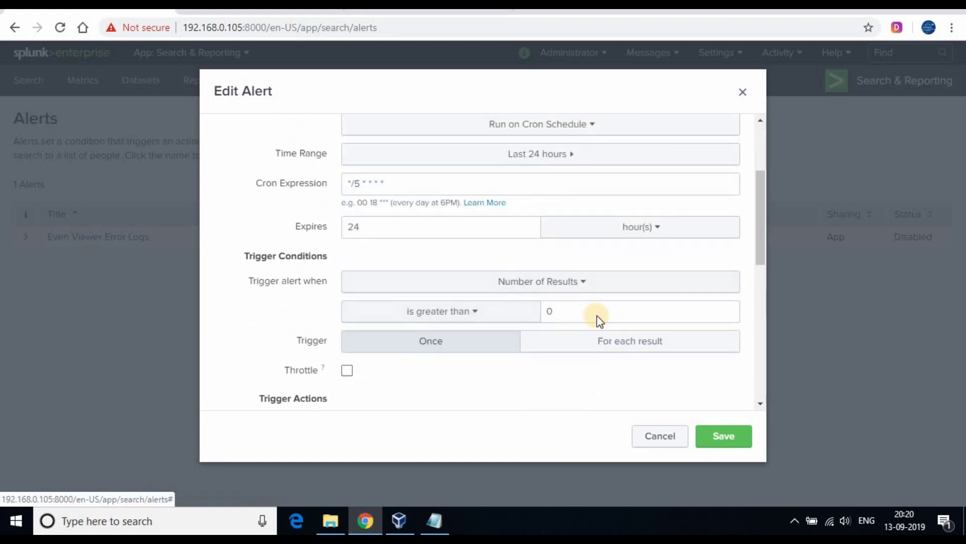
scroll(624, 292, "down", 2)
left_click(638, 271)
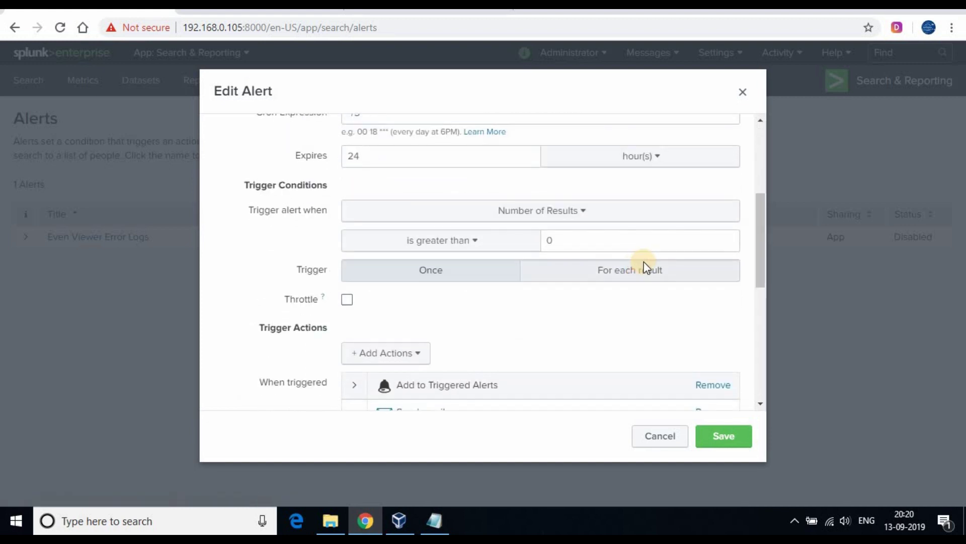
left_click(498, 277)
scroll(503, 226, "down", 5)
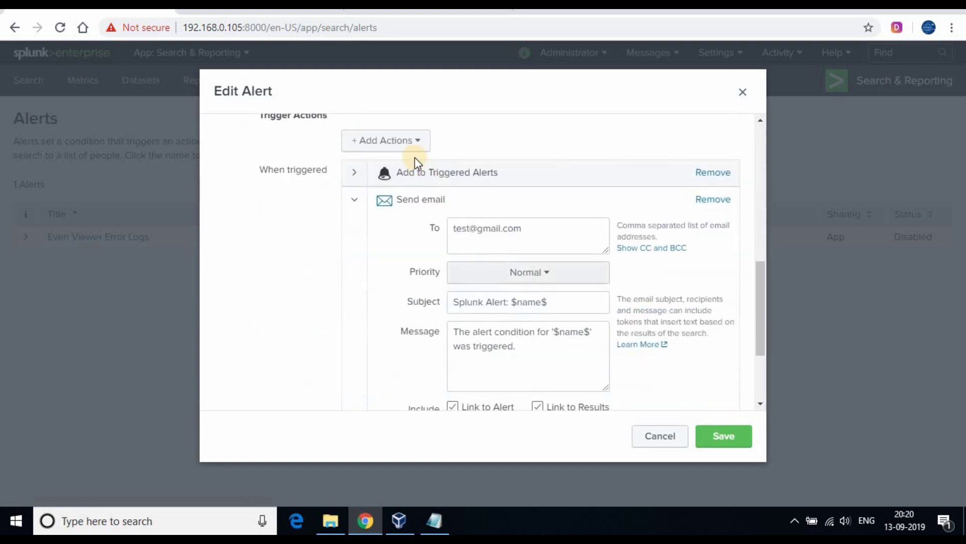
left_click(409, 142)
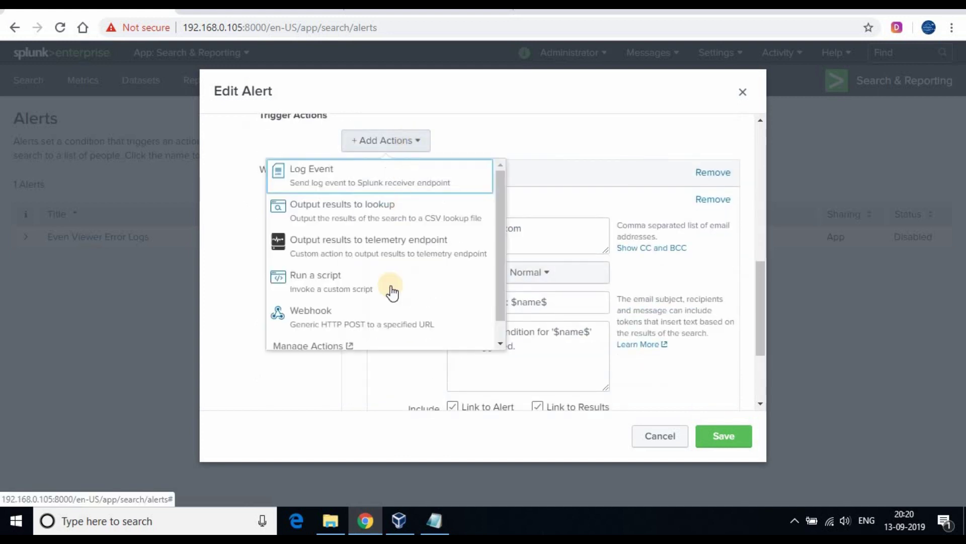
scroll(395, 322, "down", 1)
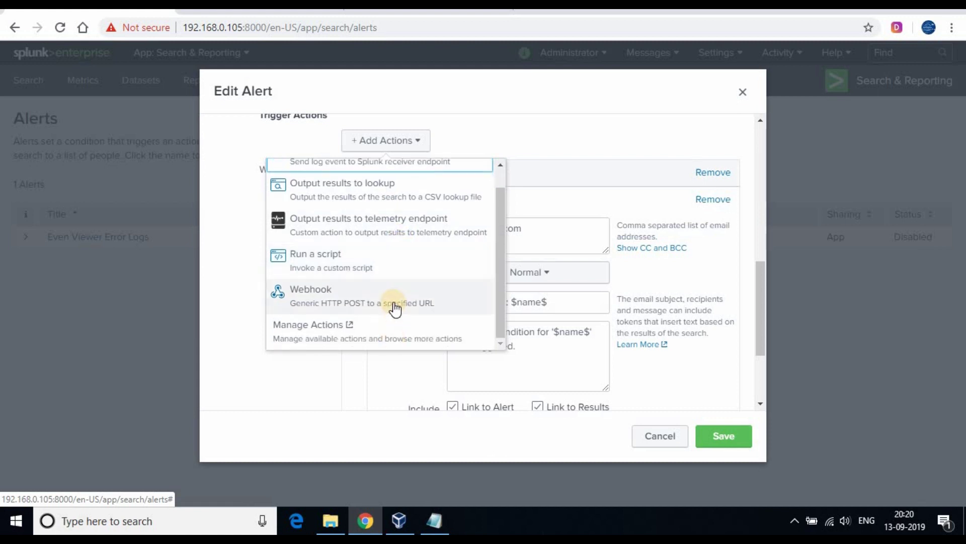
left_click(584, 146)
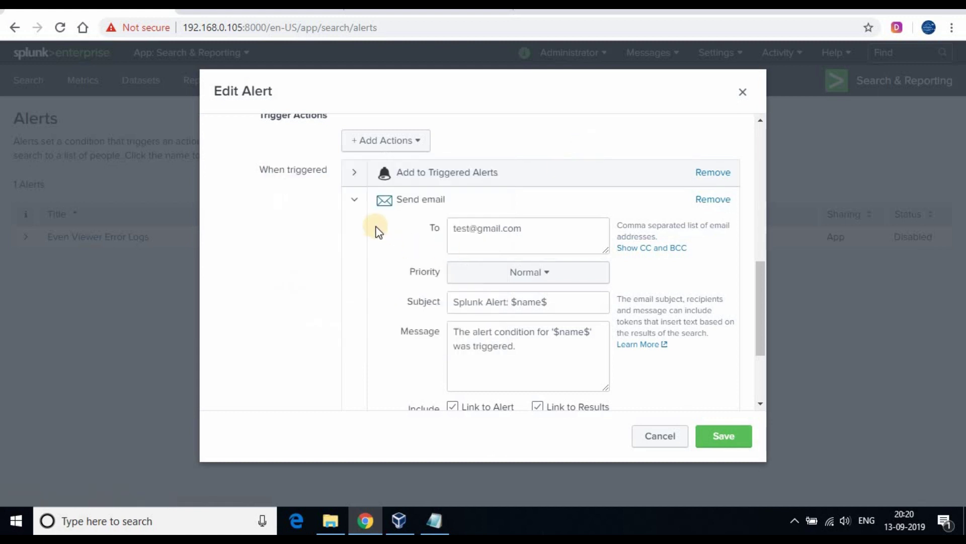
left_click(354, 203)
left_click(355, 353)
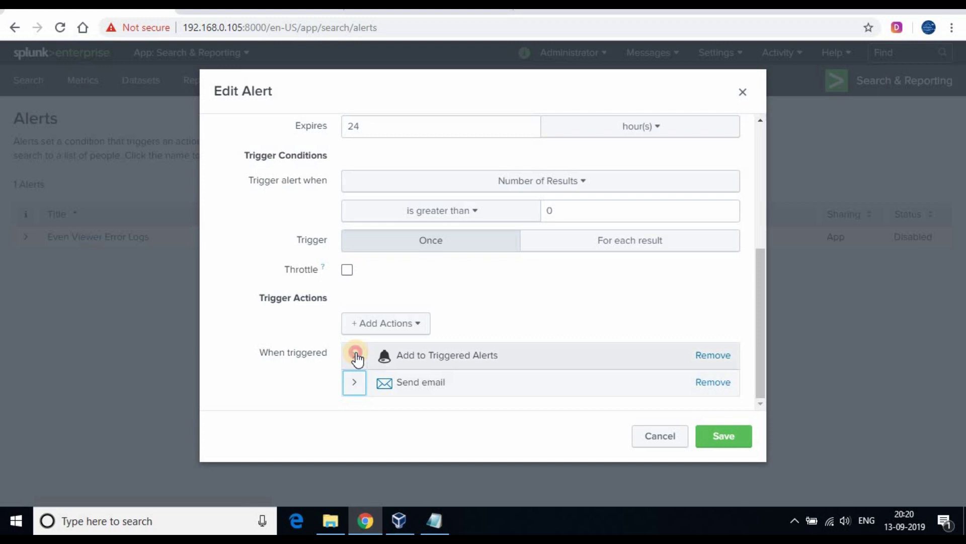
left_click(492, 307)
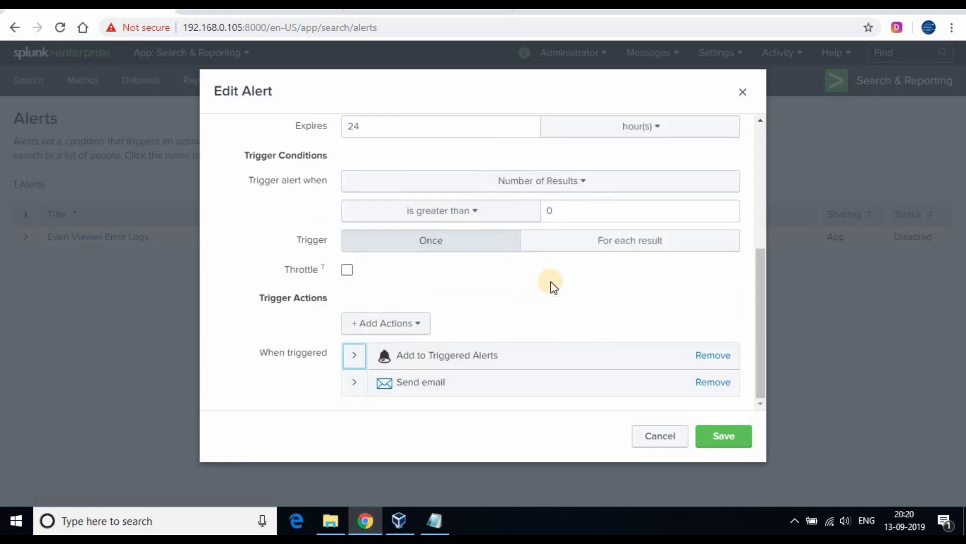
left_click(661, 445)
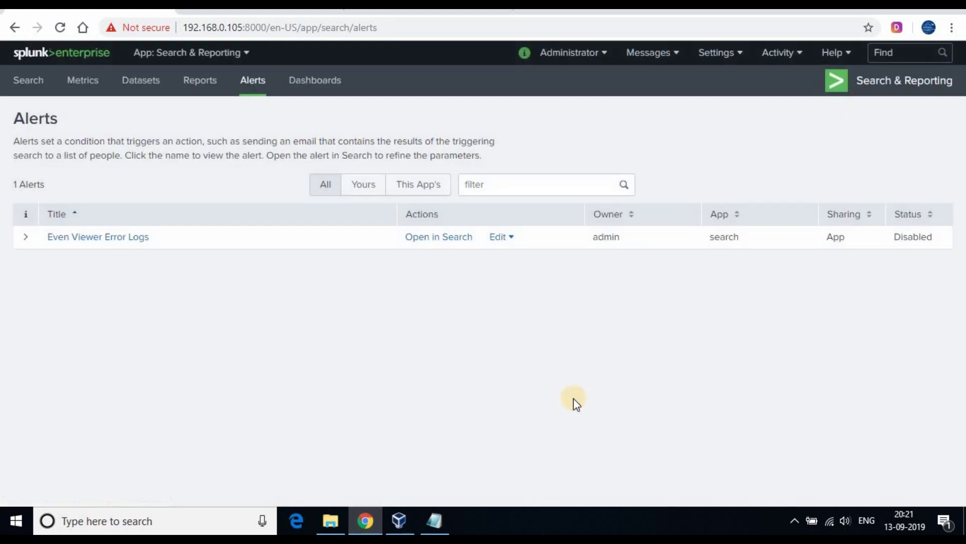